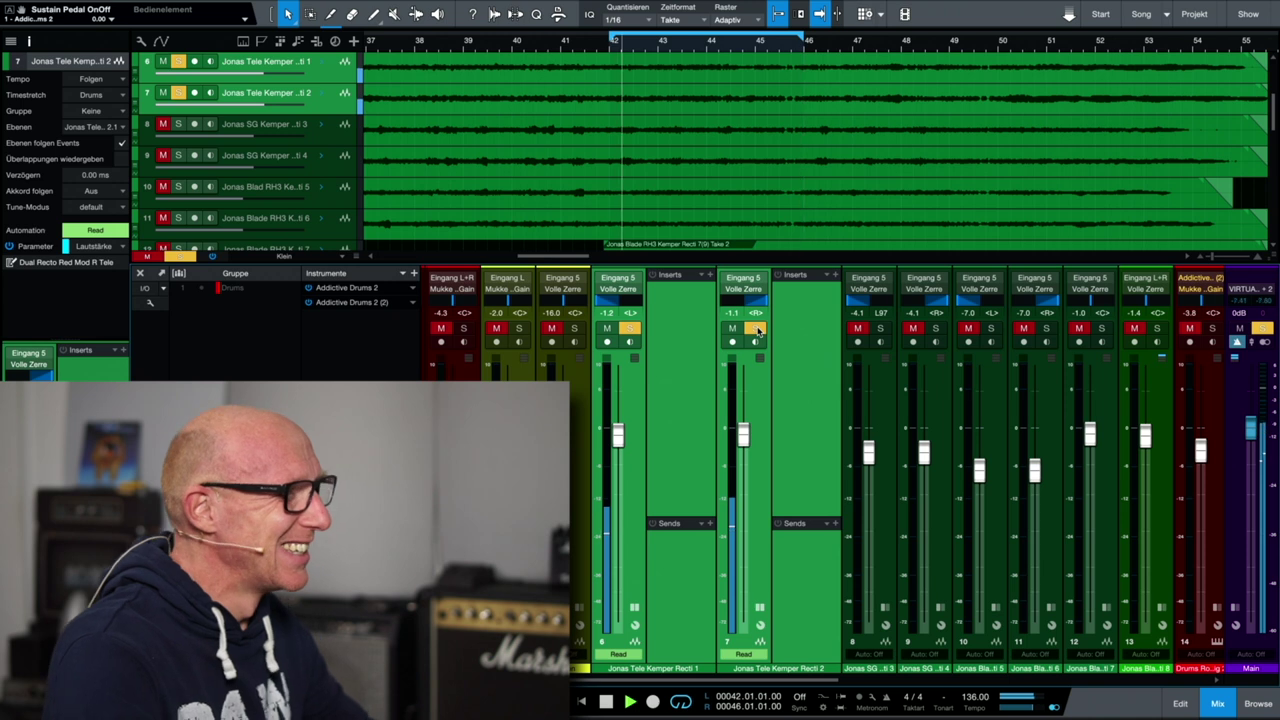
- Stop playback, add a new bus channel named Kreuzhall and colour it bright green
key(space)
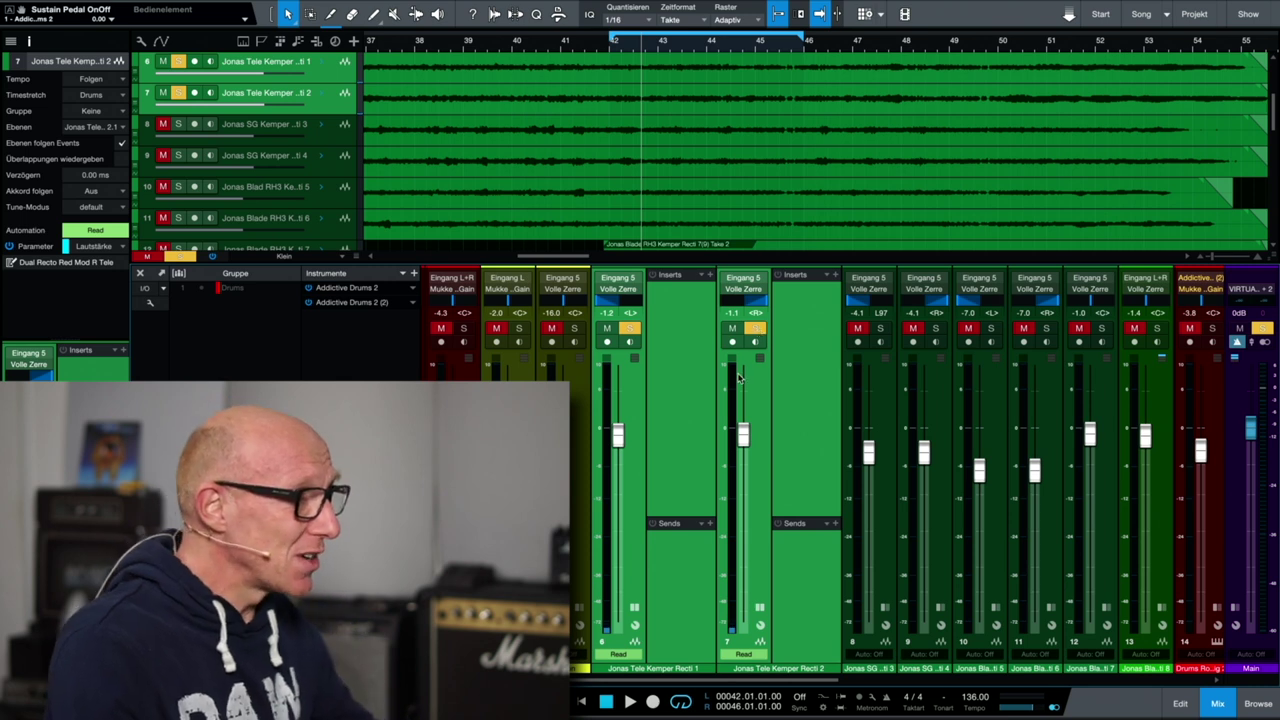
right_click(641, 459)
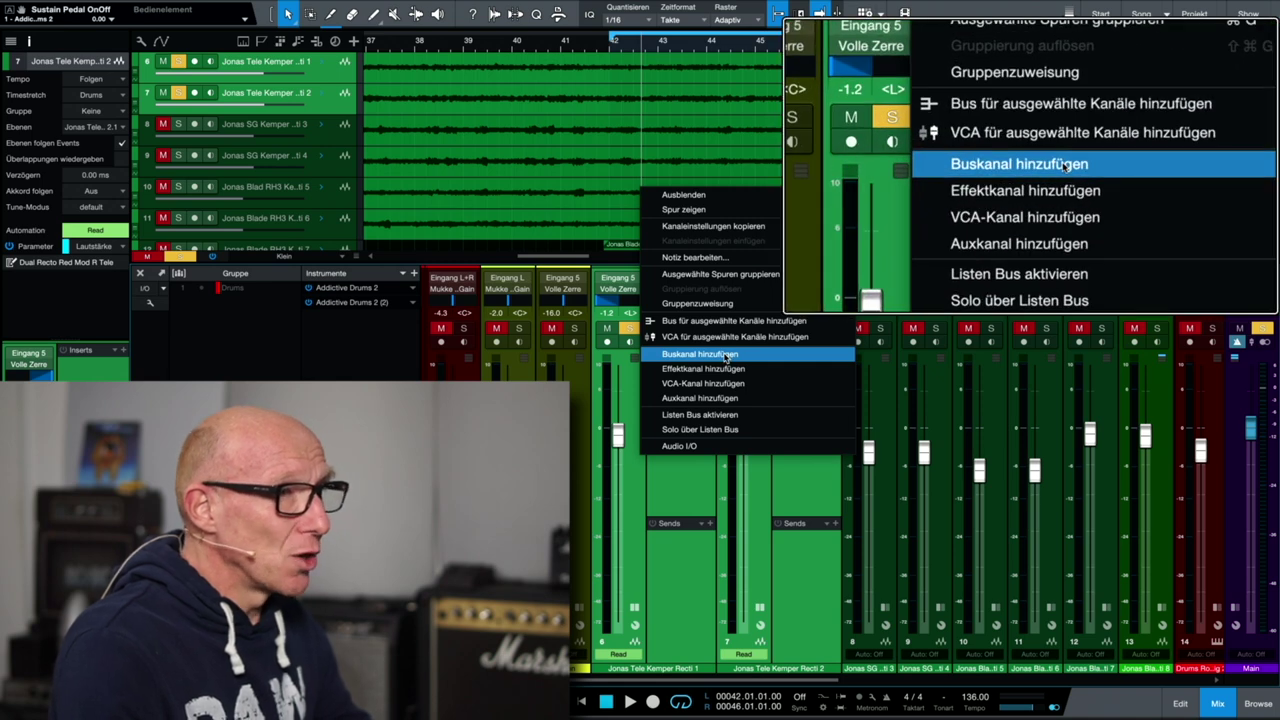
click(724, 356)
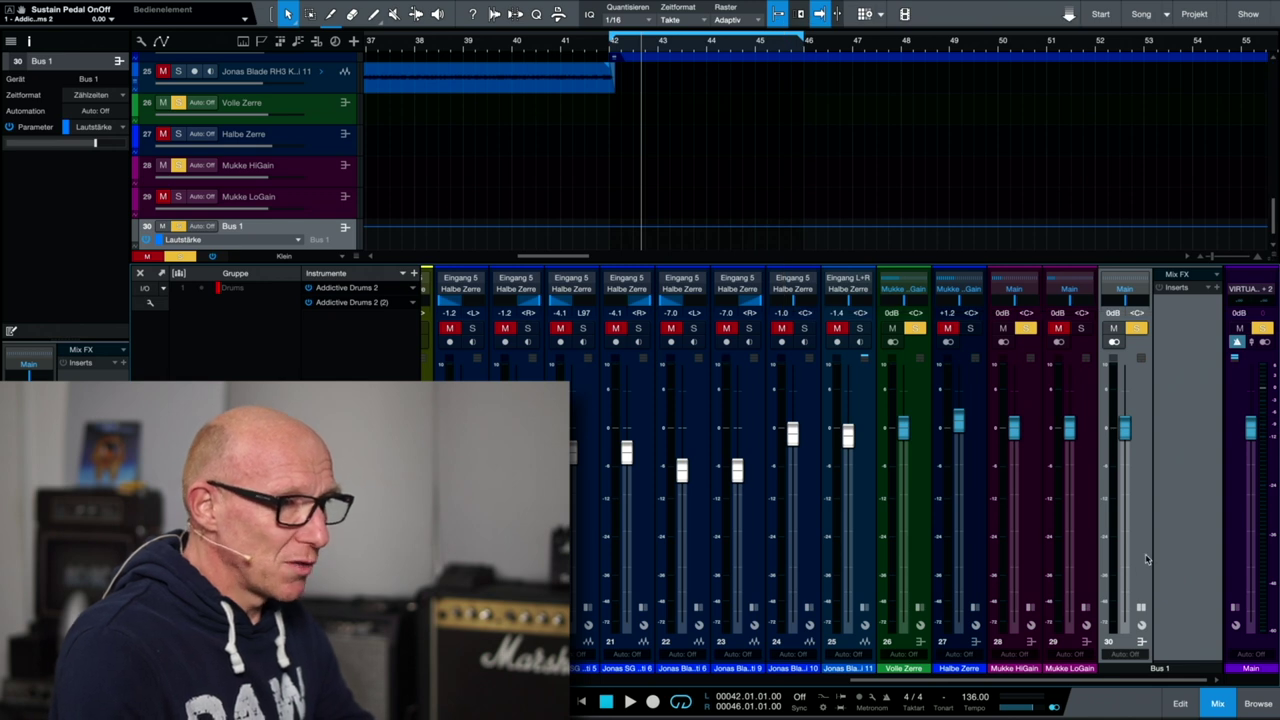
double_click(1175, 668)
text(Kreuzhall)
key(Return)
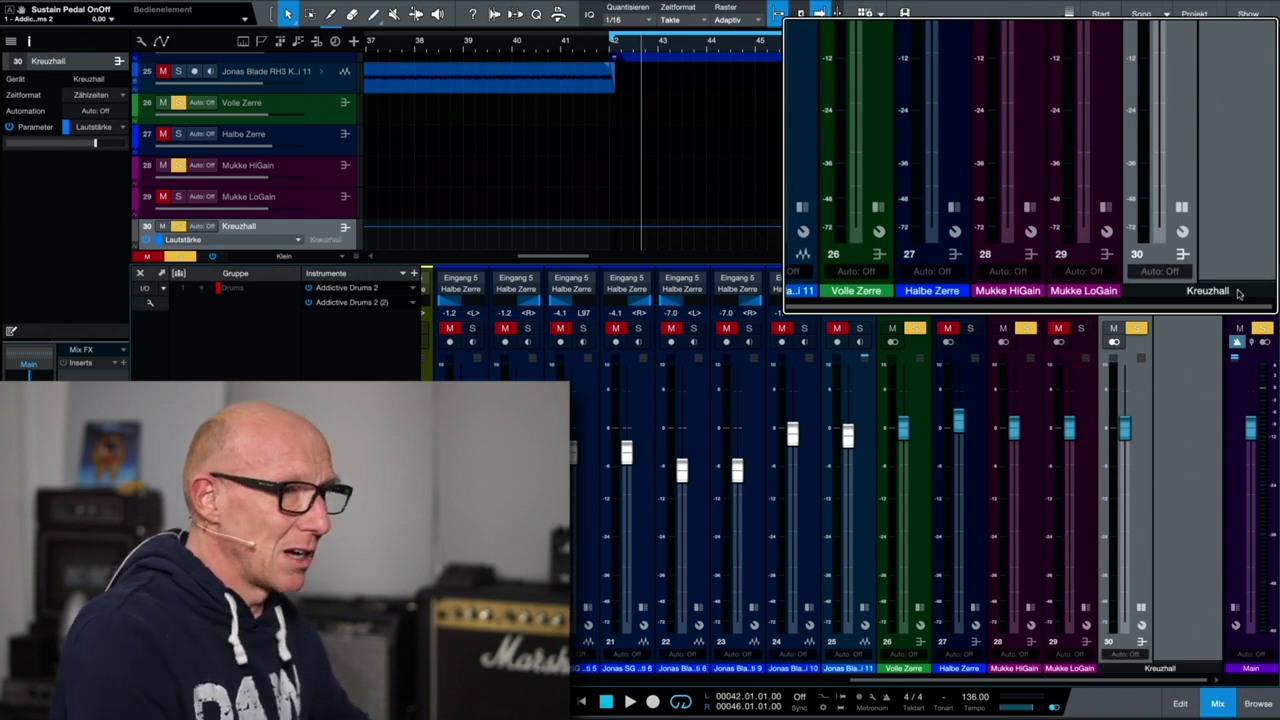
click(1181, 670)
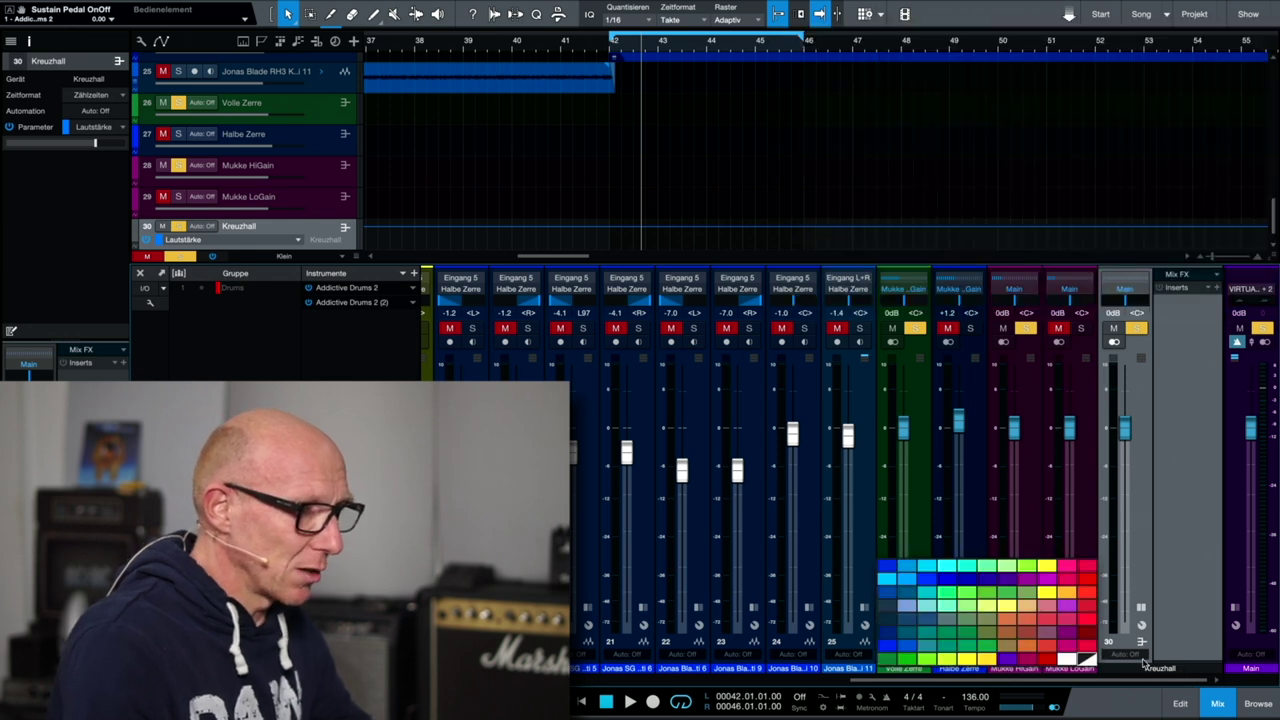
click(907, 660)
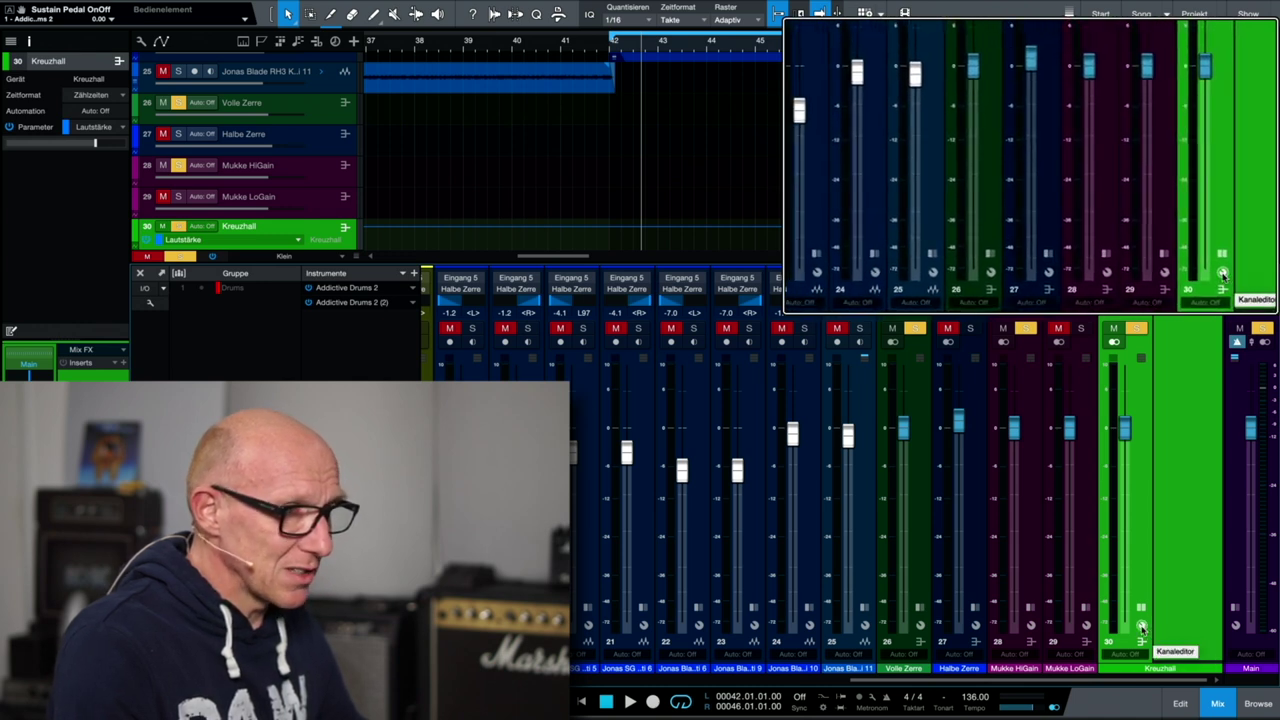
- Add a splitter to the Kreuzhall bus's insert routing and set its split mode to Kanal-Split
click(1141, 627)
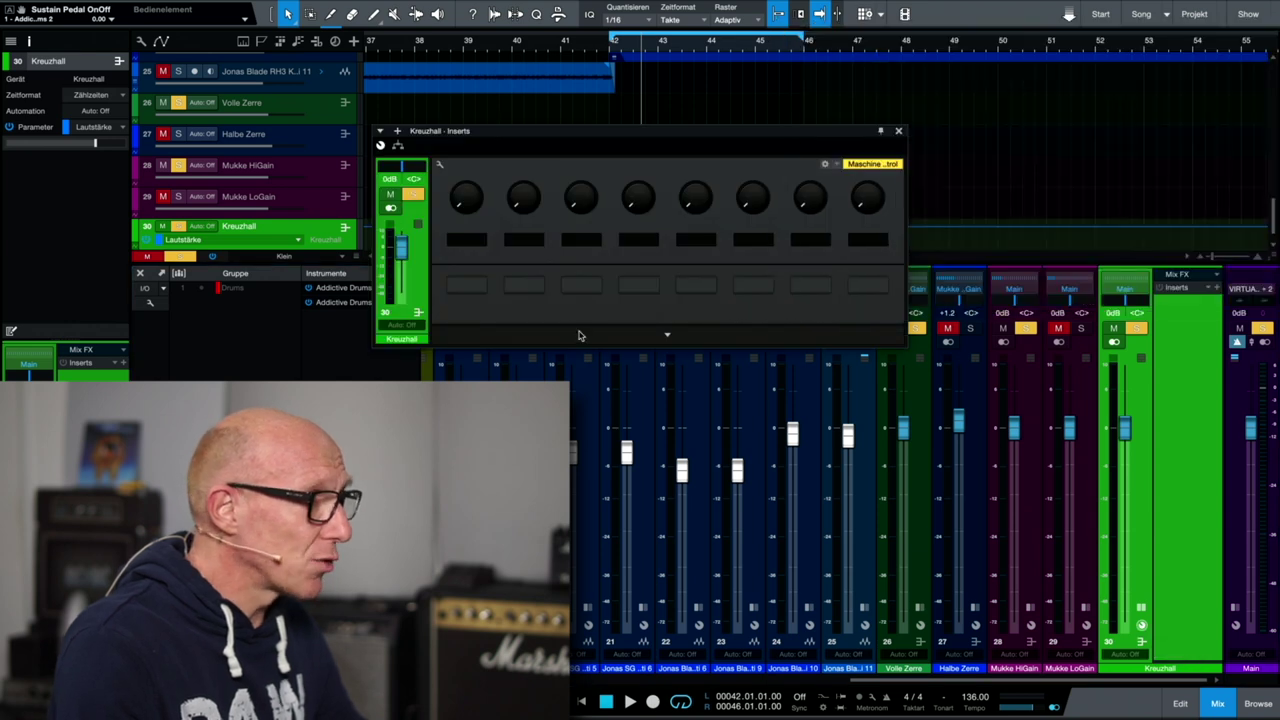
drag(590, 134, 783, 139)
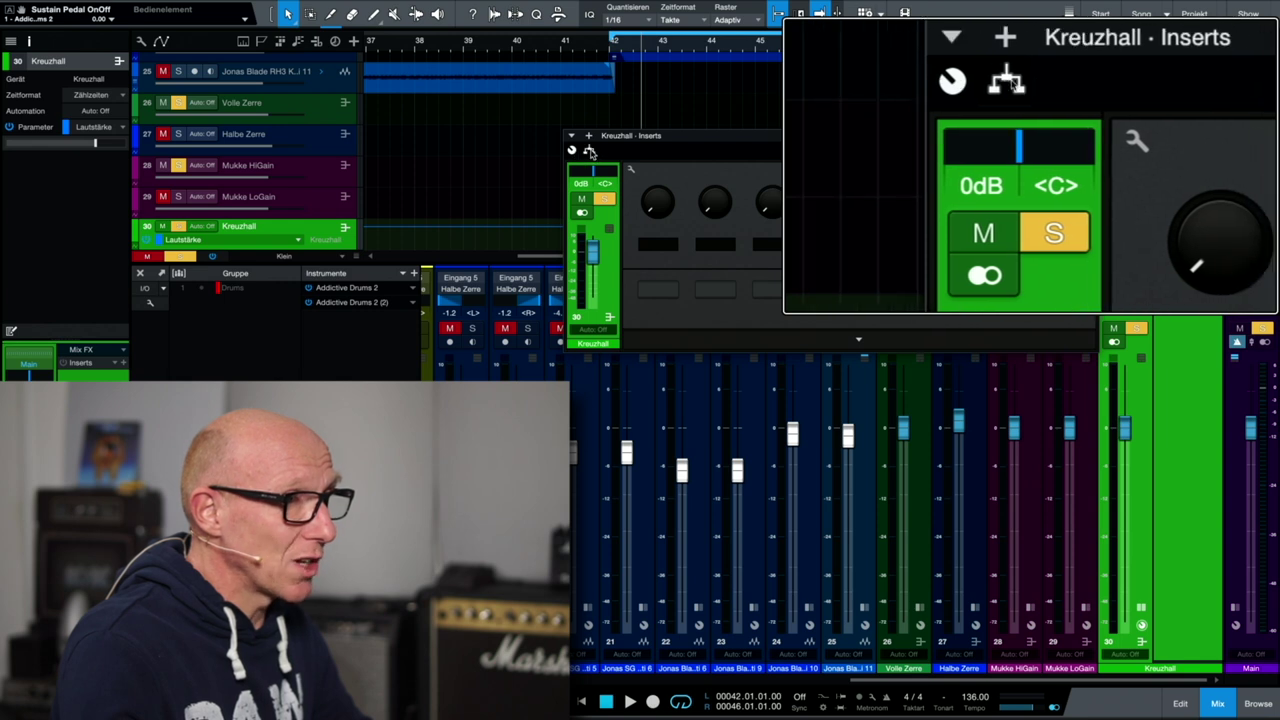
click(590, 150)
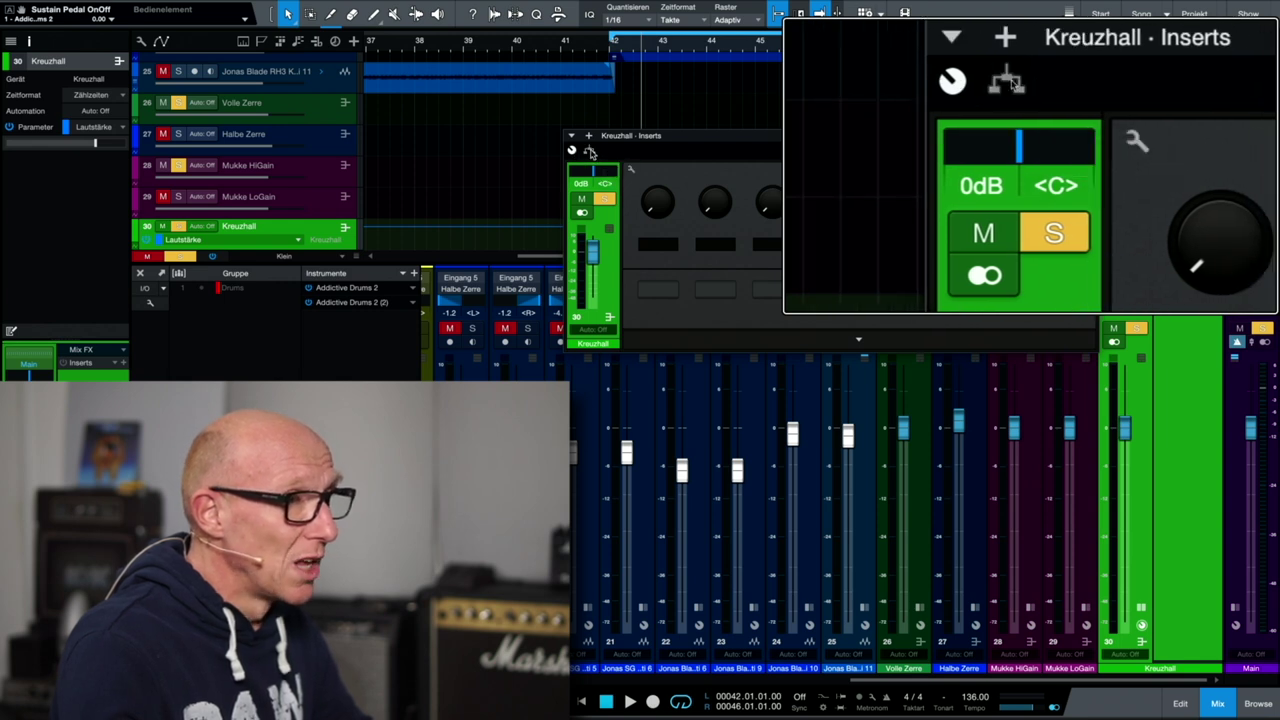
drag(792, 139, 831, 132)
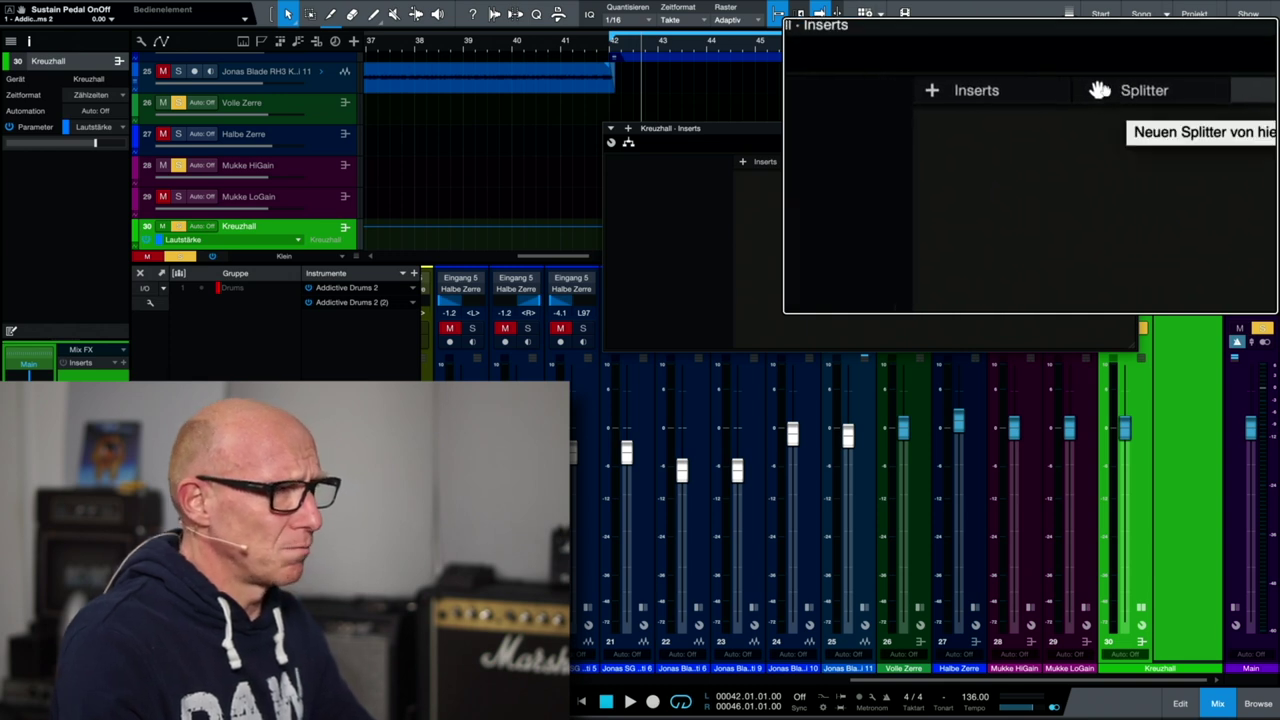
drag(1078, 91, 1107, 104)
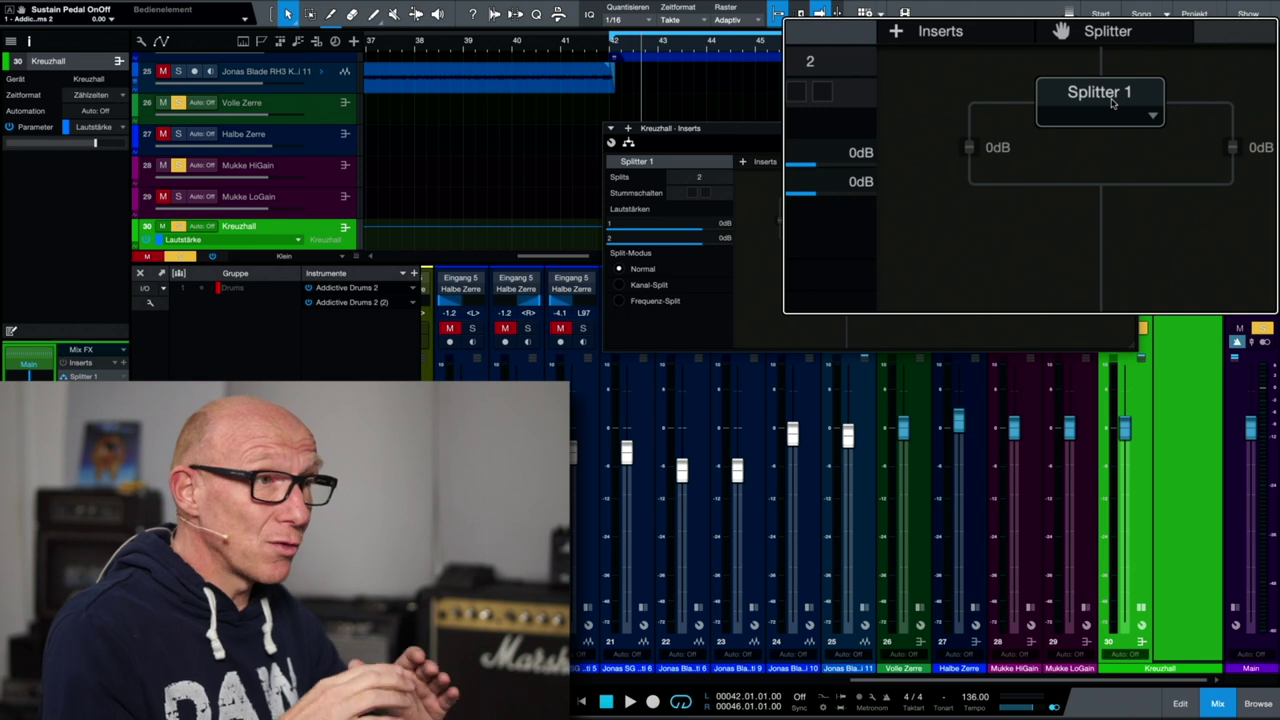
click(619, 285)
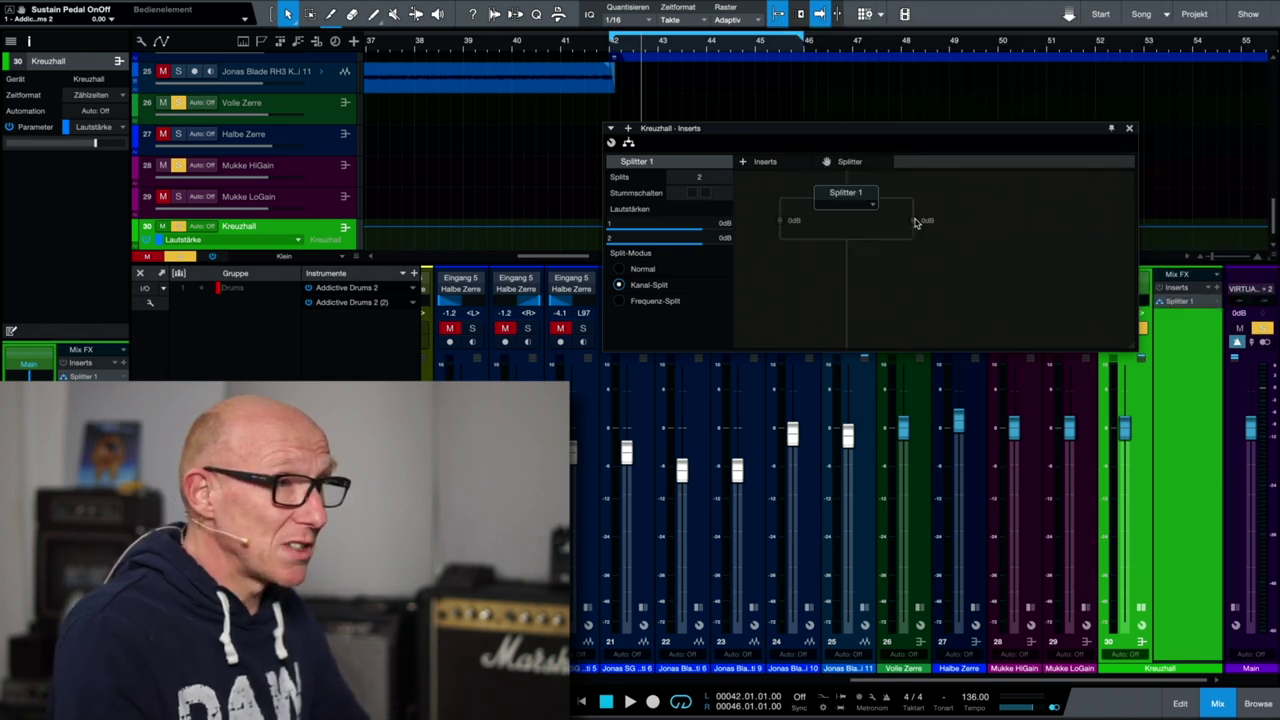
- Insert the PreSonus Mixverb effect into the left branch of the Kreuzhall bus's splitter
drag(969, 133, 911, 131)
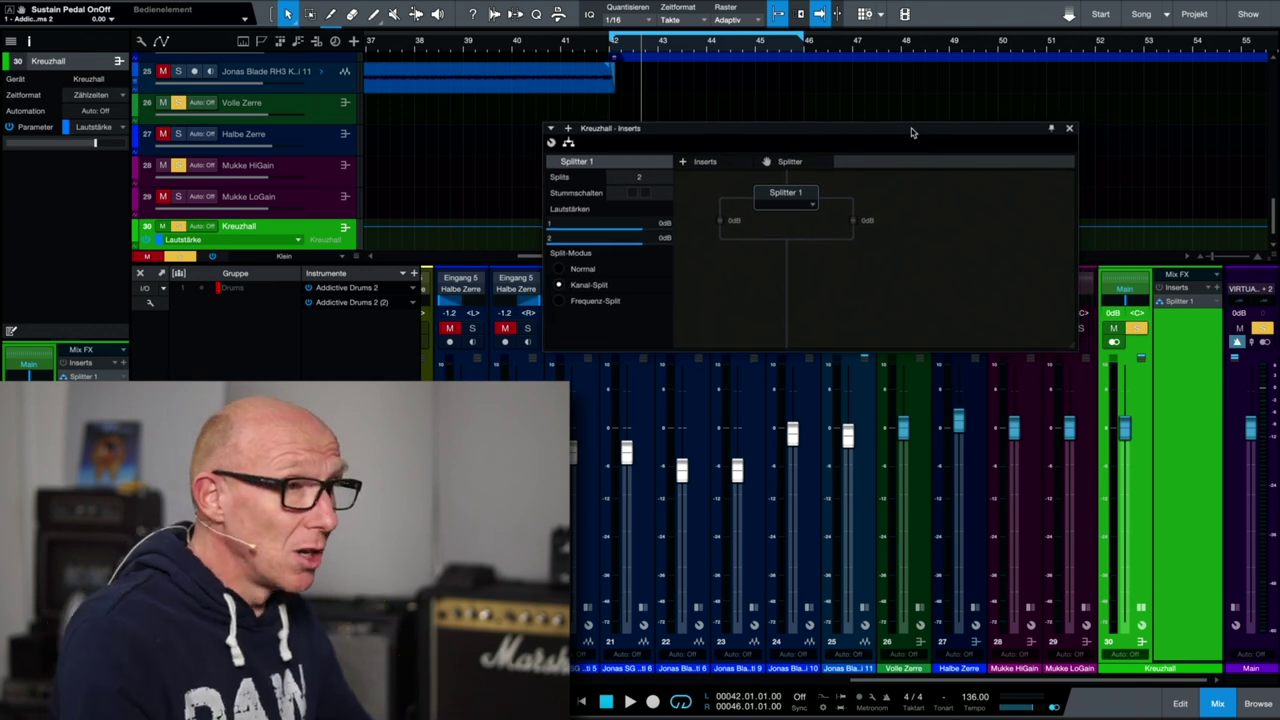
drag(913, 129, 887, 127)
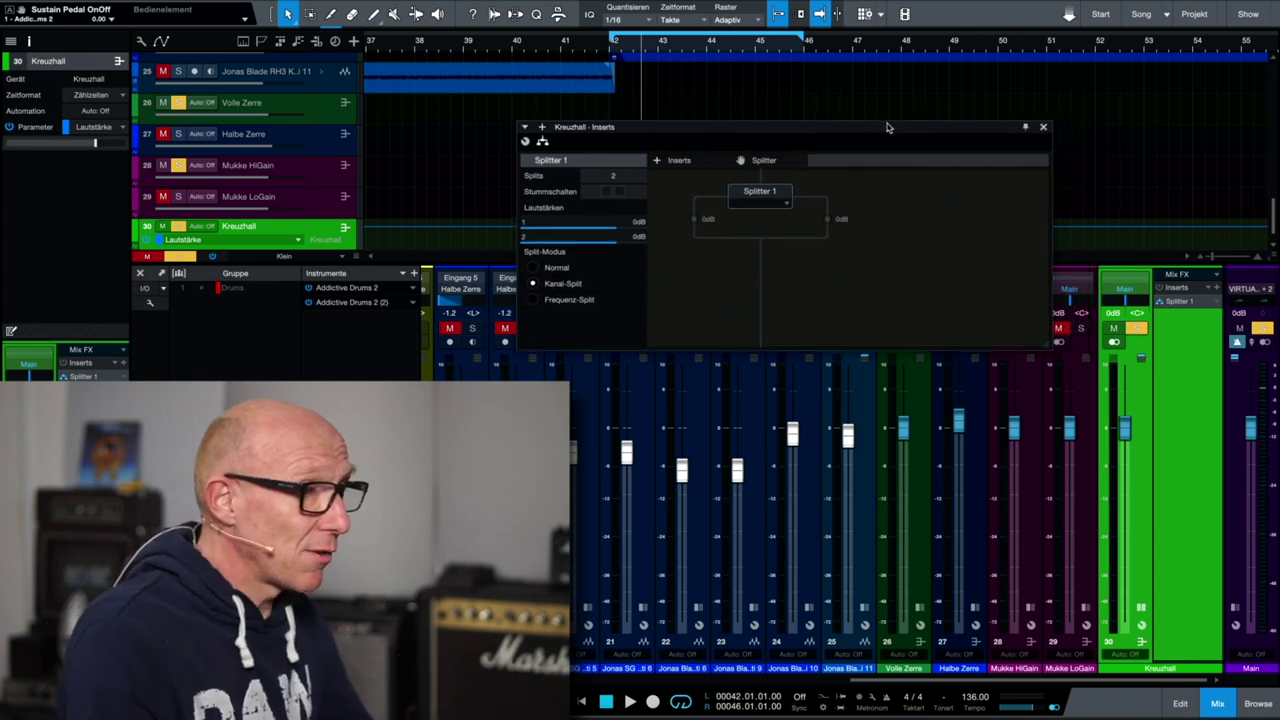
click(1254, 703)
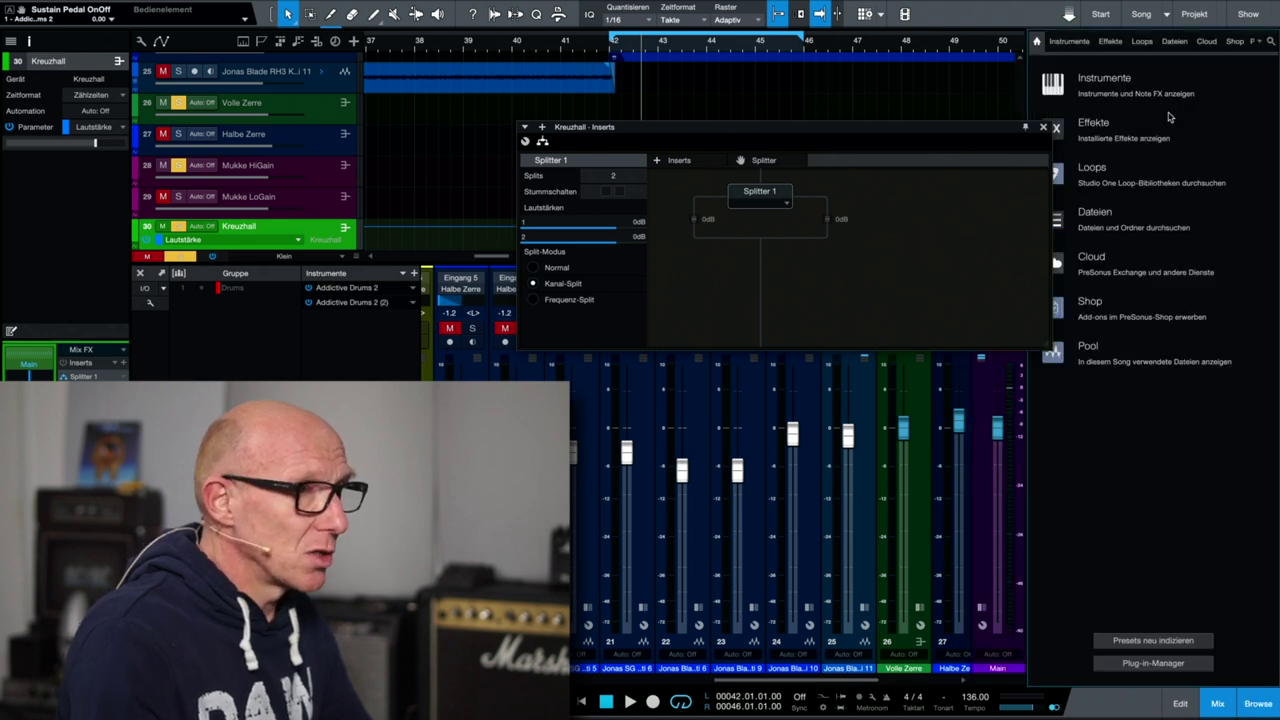
click(1112, 43)
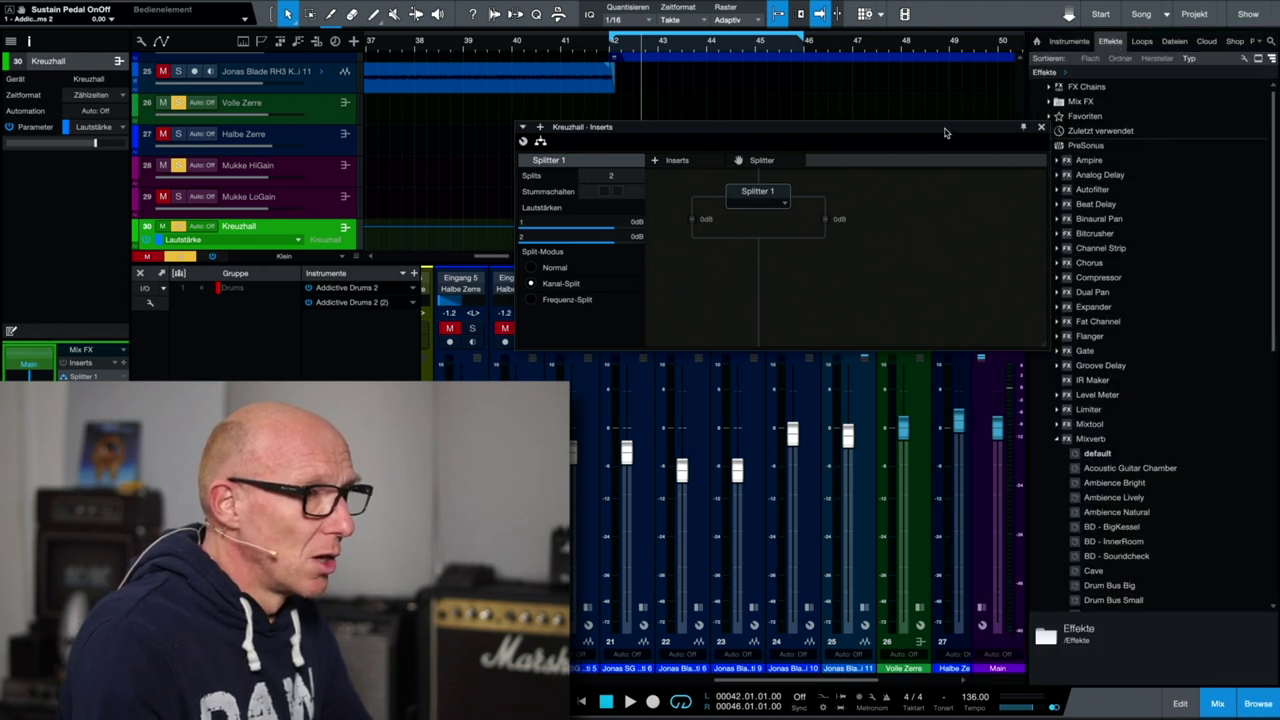
drag(954, 130, 933, 128)
drag(1092, 442, 675, 220)
- Set the Mixverb's Mix to 100 %, Size to 10.5 % and Width to 0 %
double_click(674, 233)
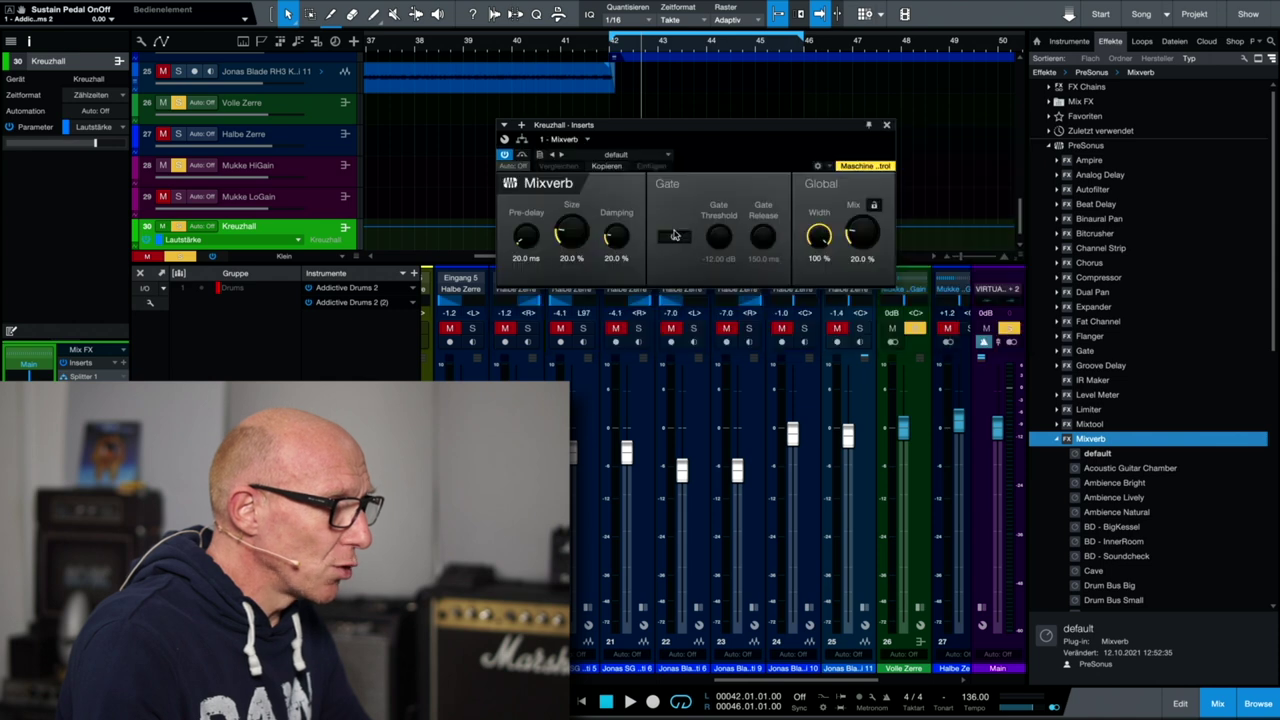
drag(706, 133, 794, 131)
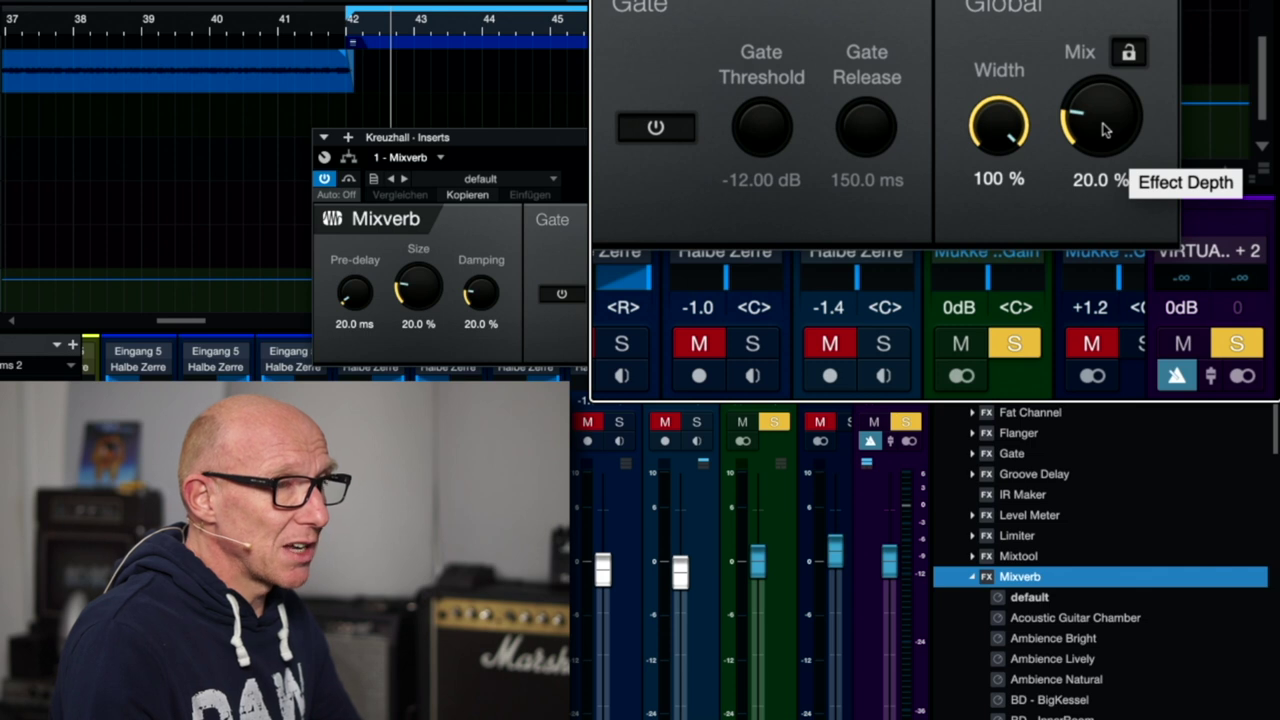
scroll(1104, 130, up, 3)
scroll(1104, 130, up, 10)
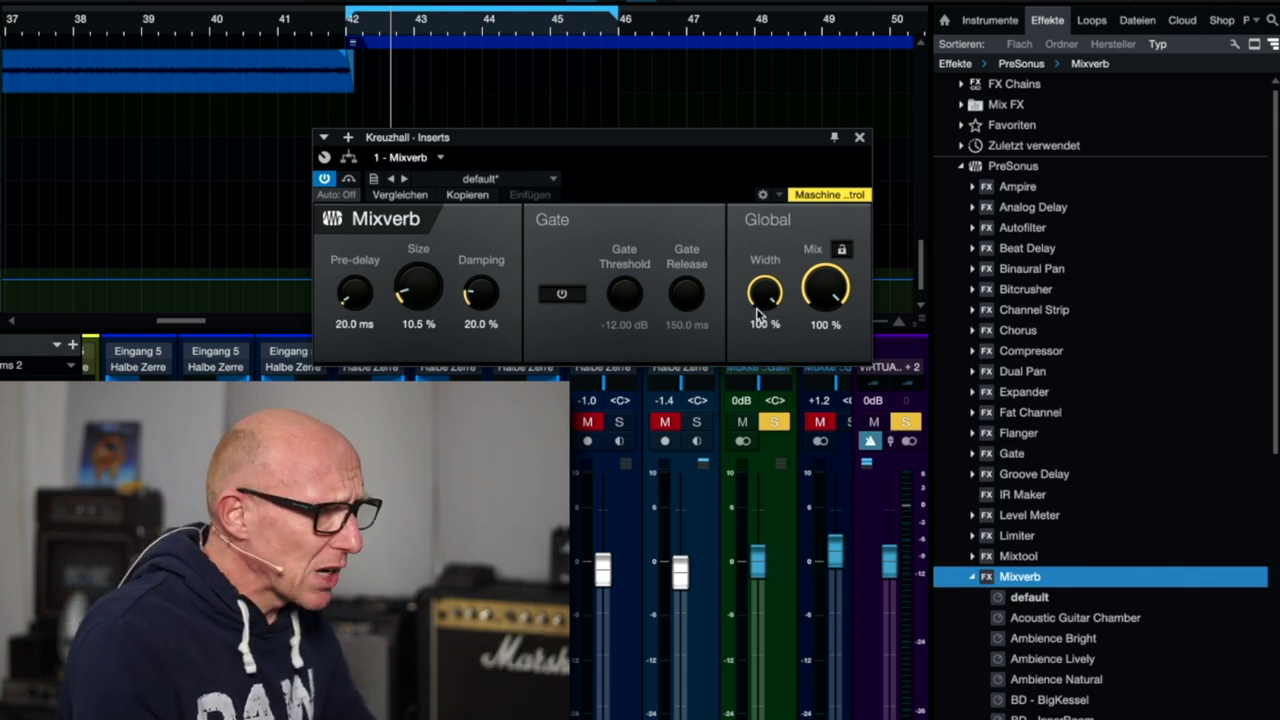
drag(764, 291, 791, 463)
drag(769, 290, 776, 349)
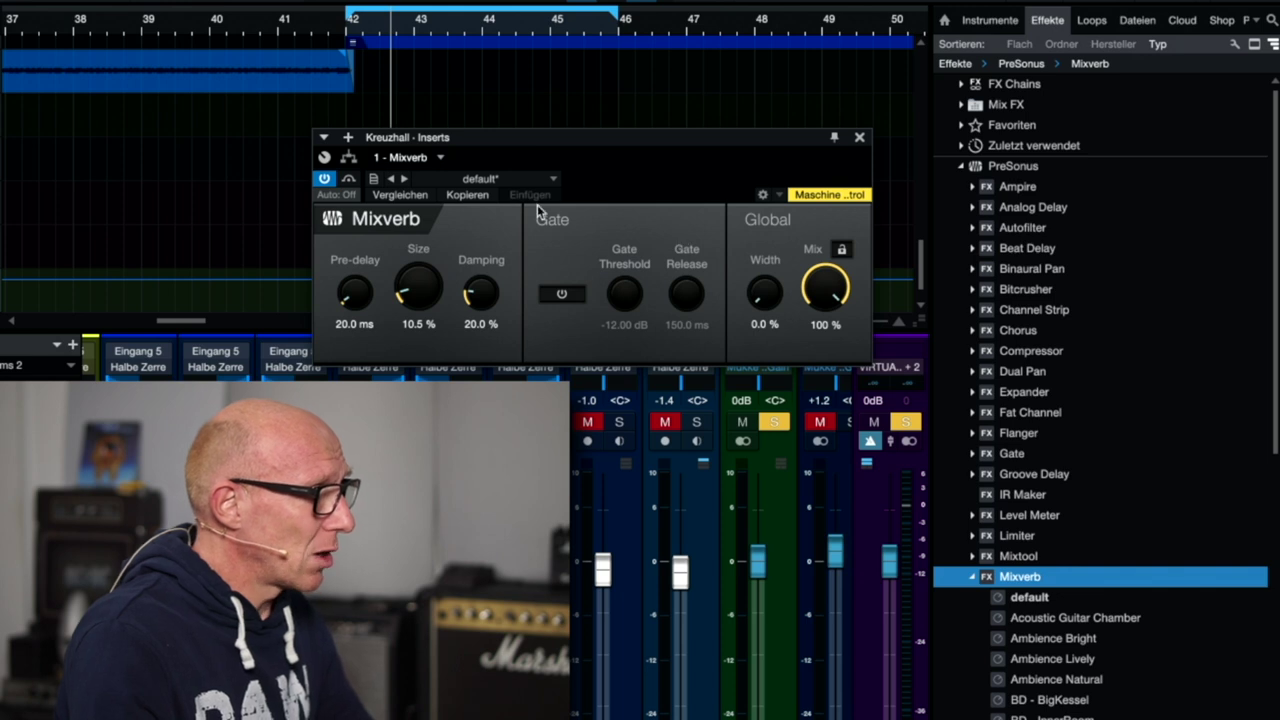
- Copy the configured Mixverb into the splitter's right branch and close the Kreuzhall insert editor
click(350, 160)
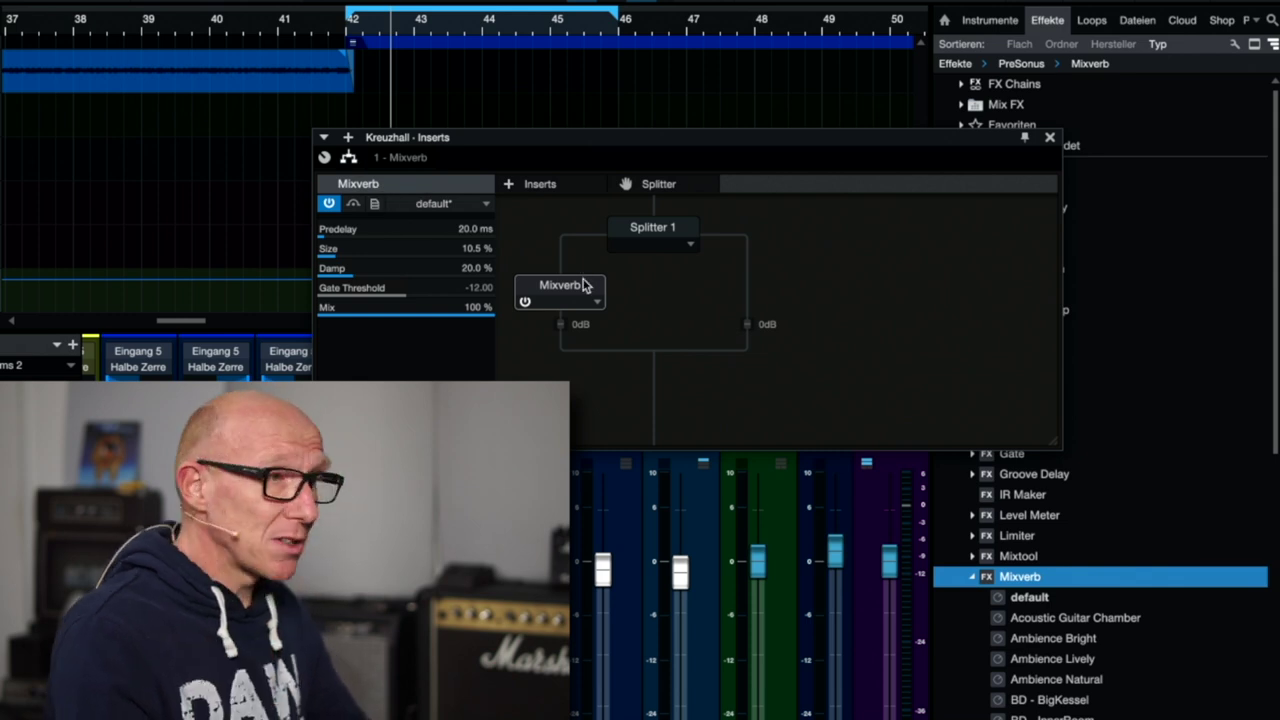
drag(566, 287, 762, 298)
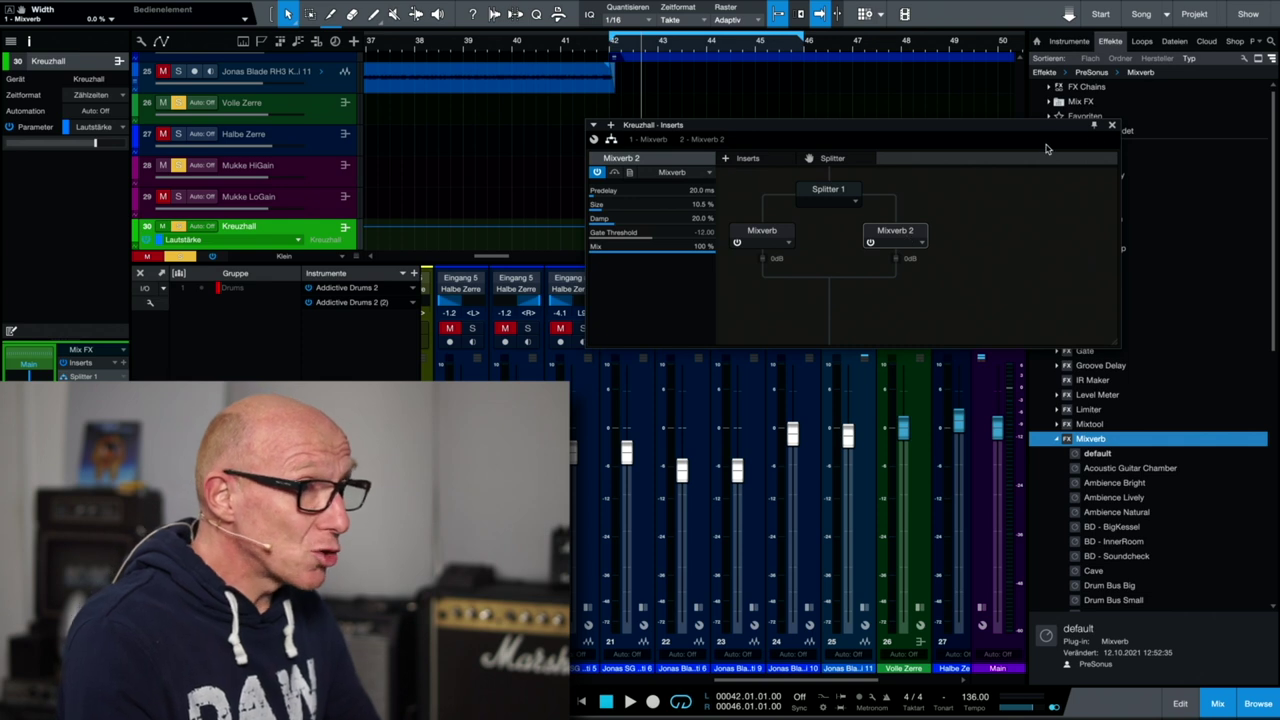
click(1112, 128)
- Expand the Tele Kemper Recti 1 and 2 channels in the mixer to show their inserts and sends
scroll(822, 520, up, 10)
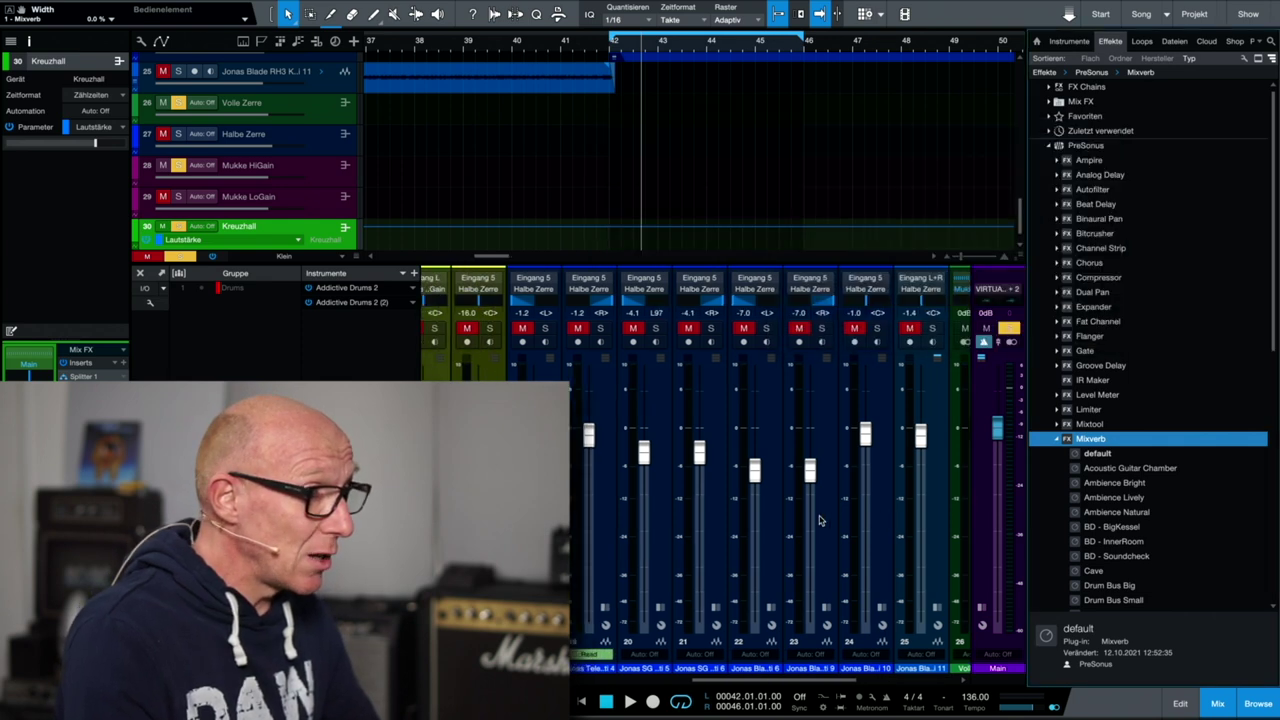
scroll(816, 522, up, 3)
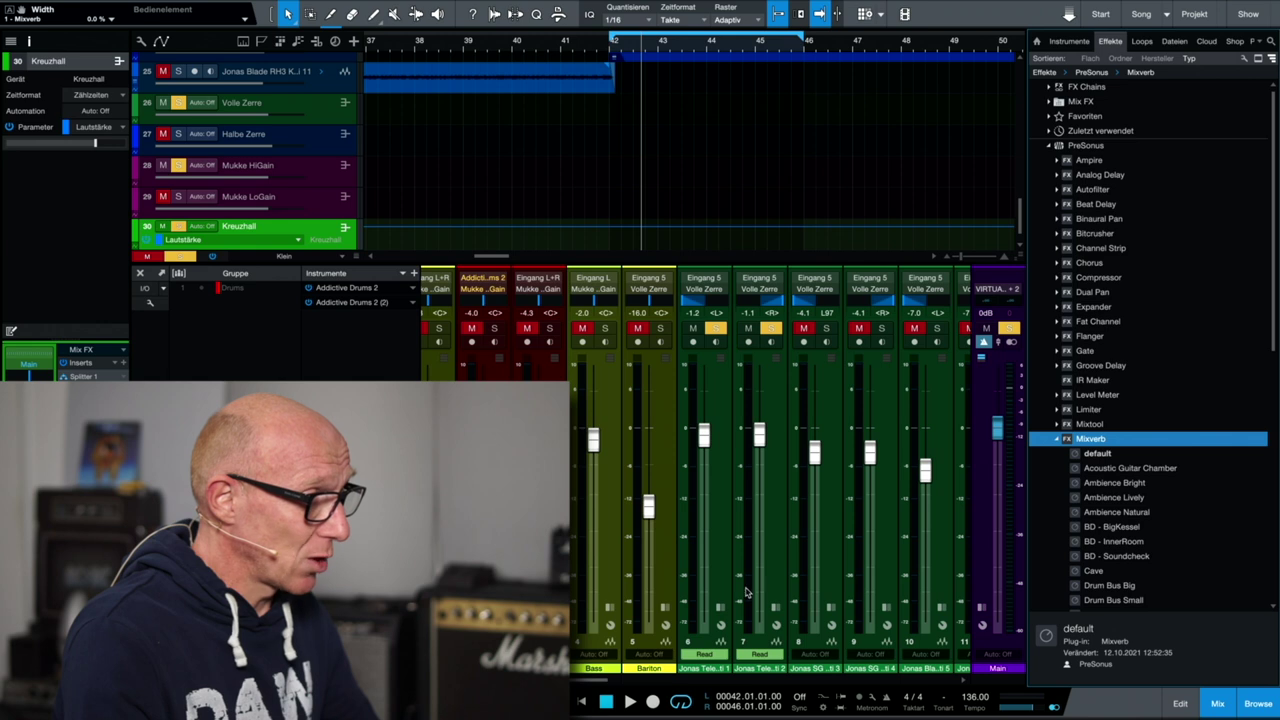
click(720, 607)
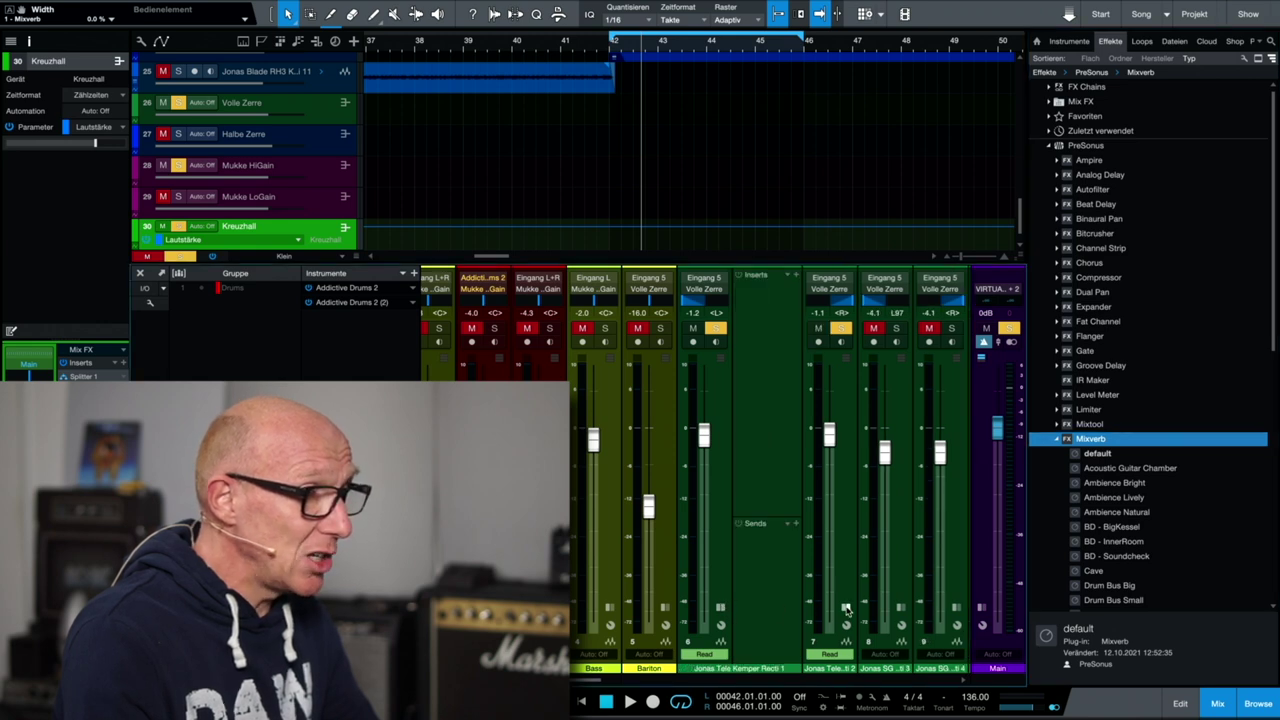
click(845, 608)
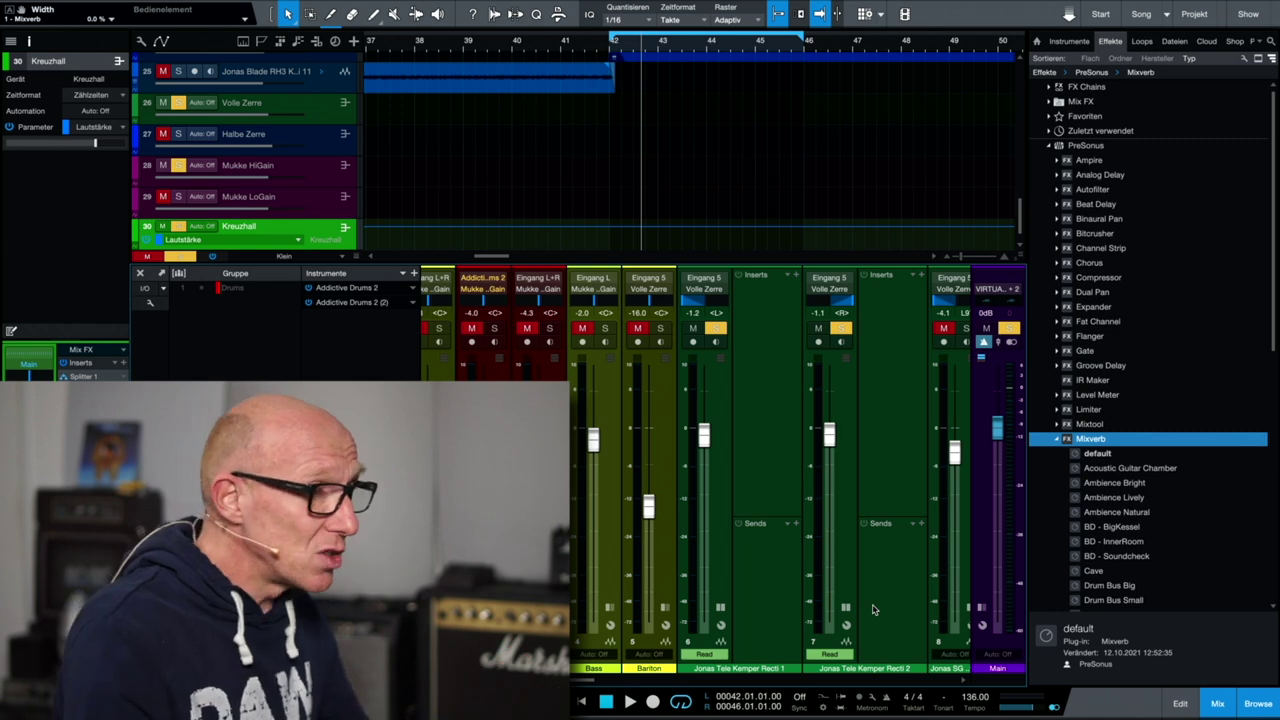
- Add a send to the Kreuzhall bus on both Tele Kemper Recti channels together
click(796, 524)
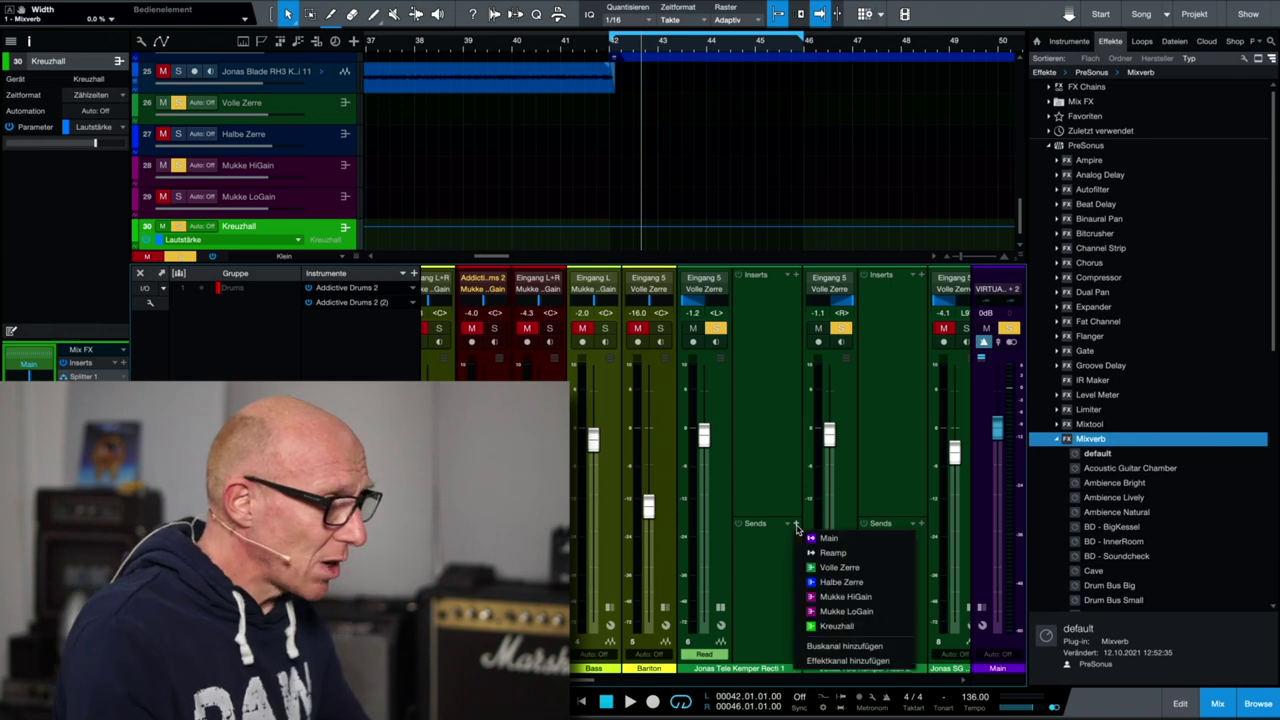
click(726, 538)
click(842, 535)
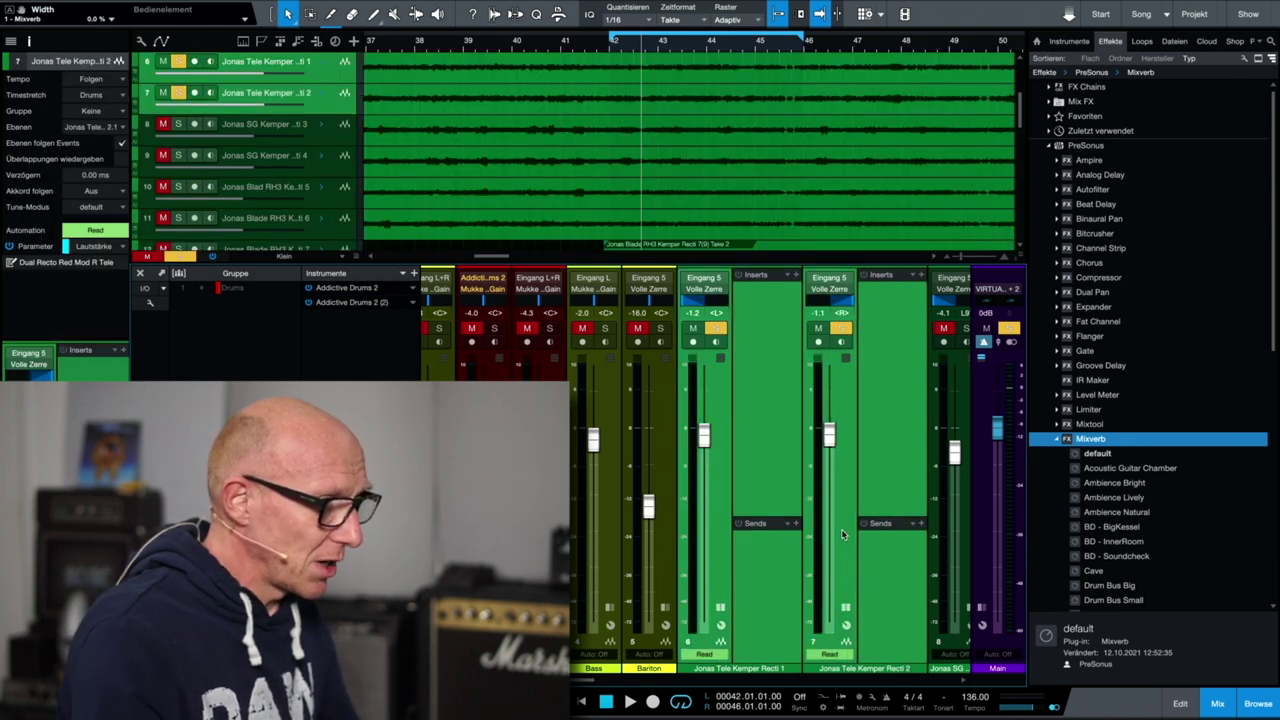
click(921, 524)
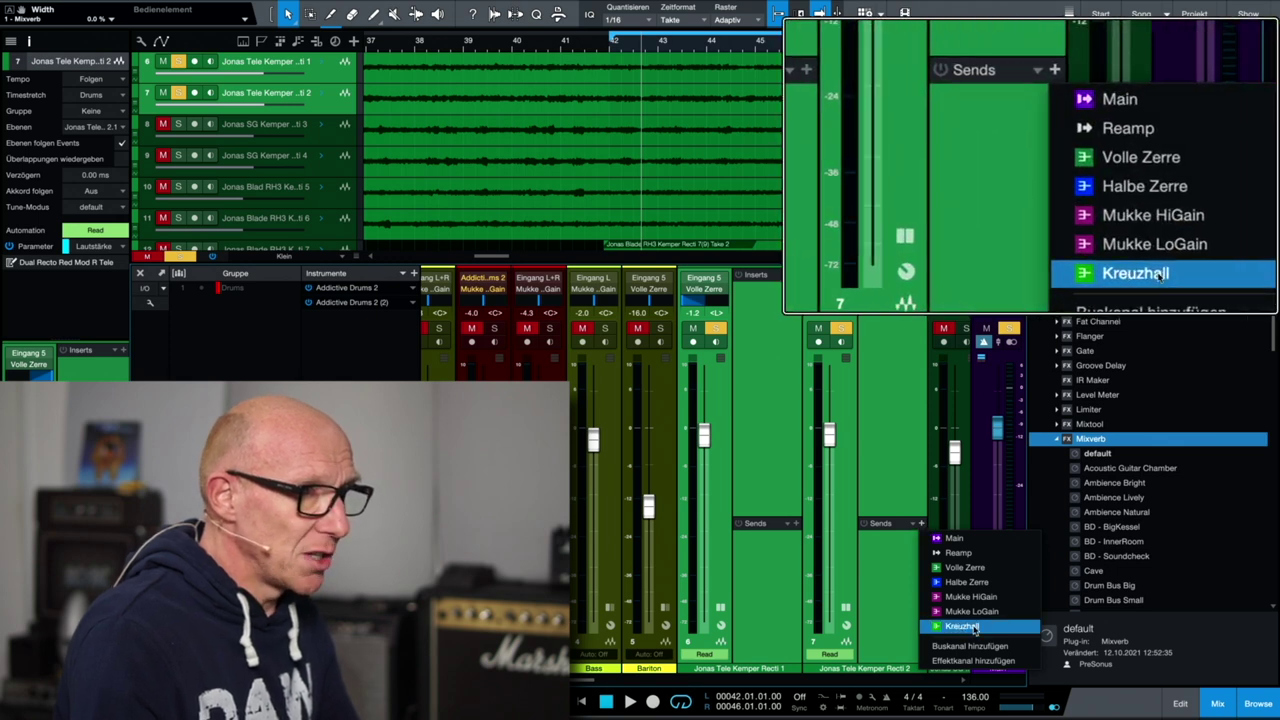
click(996, 627)
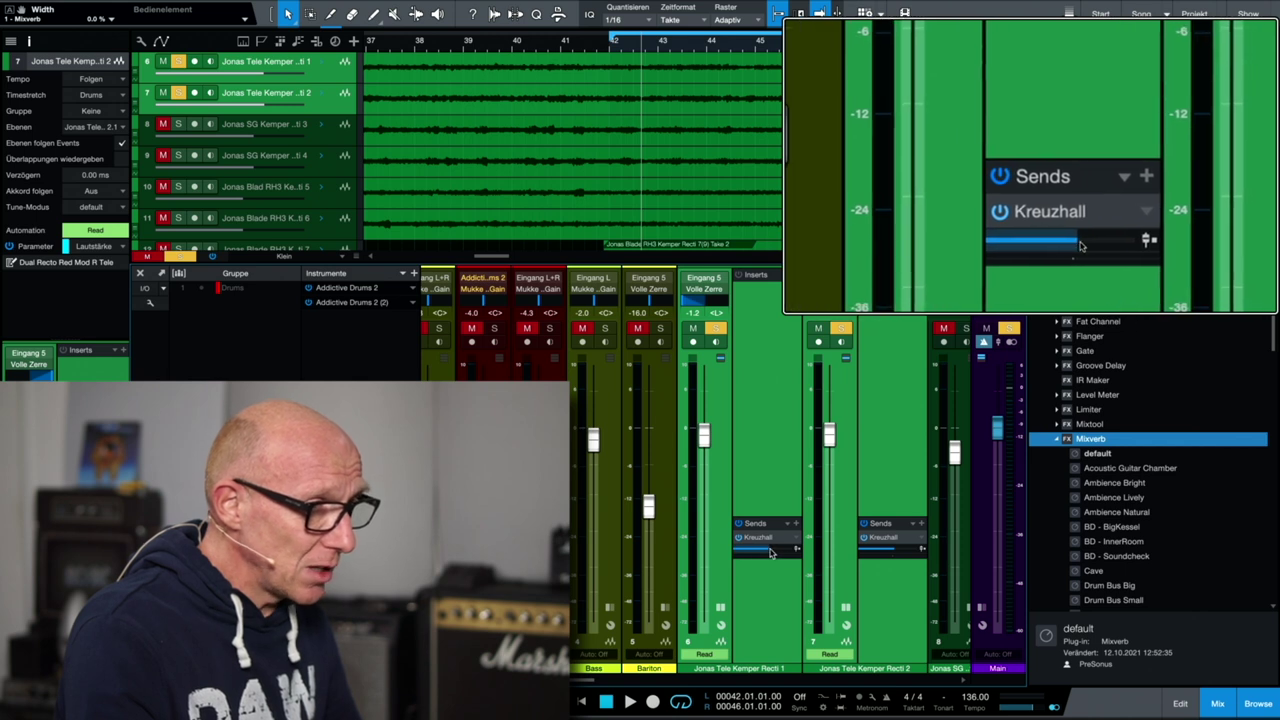
- Pan the Kreuzhall send of Tele Kemper Recti 1 hard right and that of Tele Kemper Recti 2 hard left
mouse_move(770, 553)
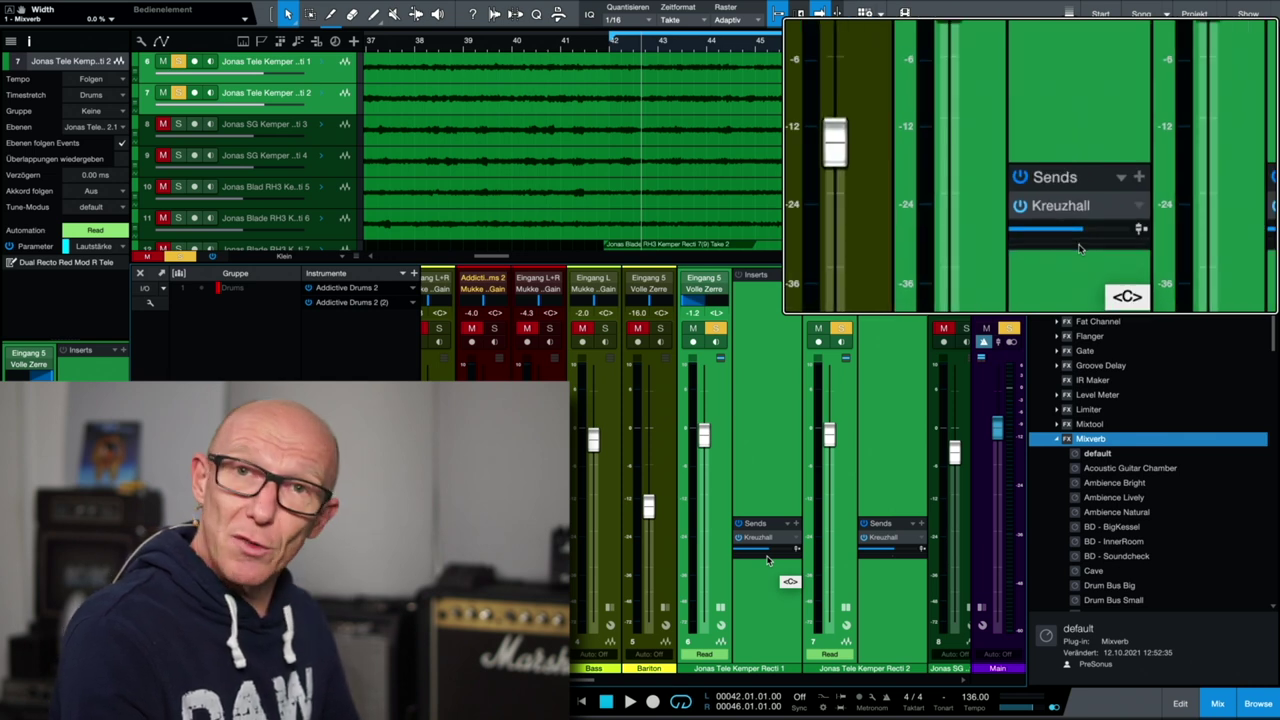
drag(767, 560, 720, 560)
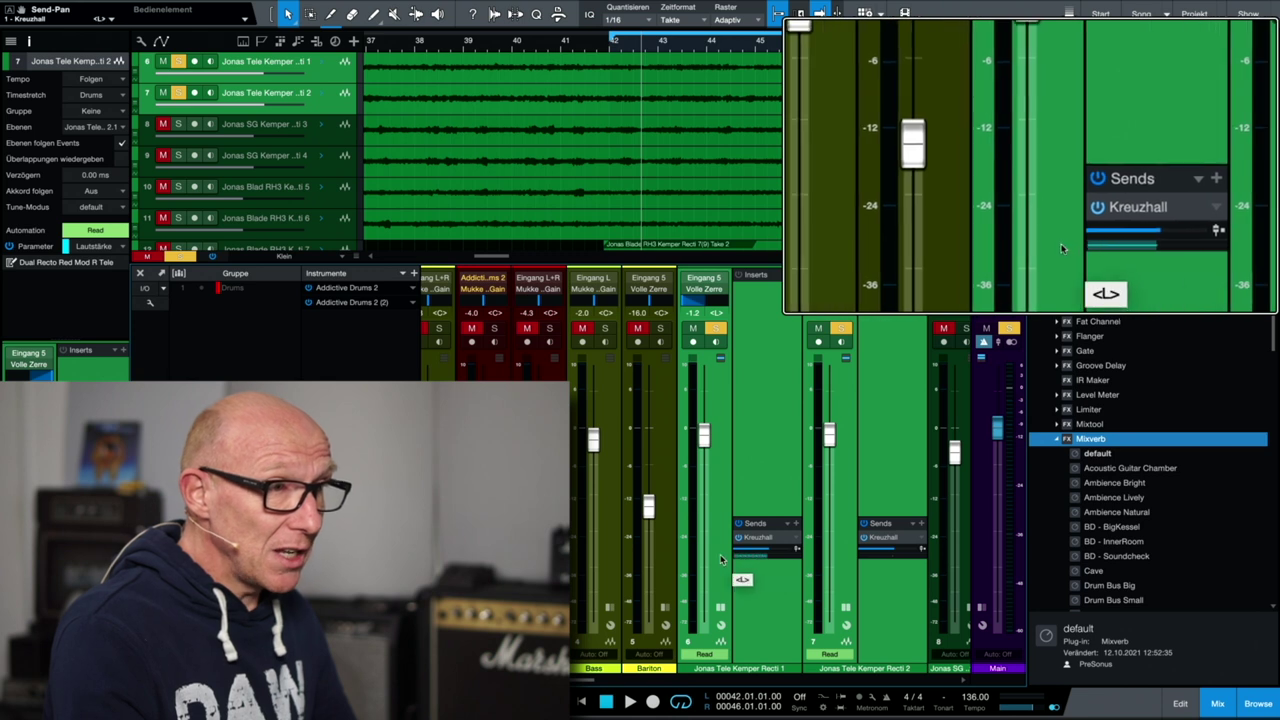
drag(720, 560, 808, 558)
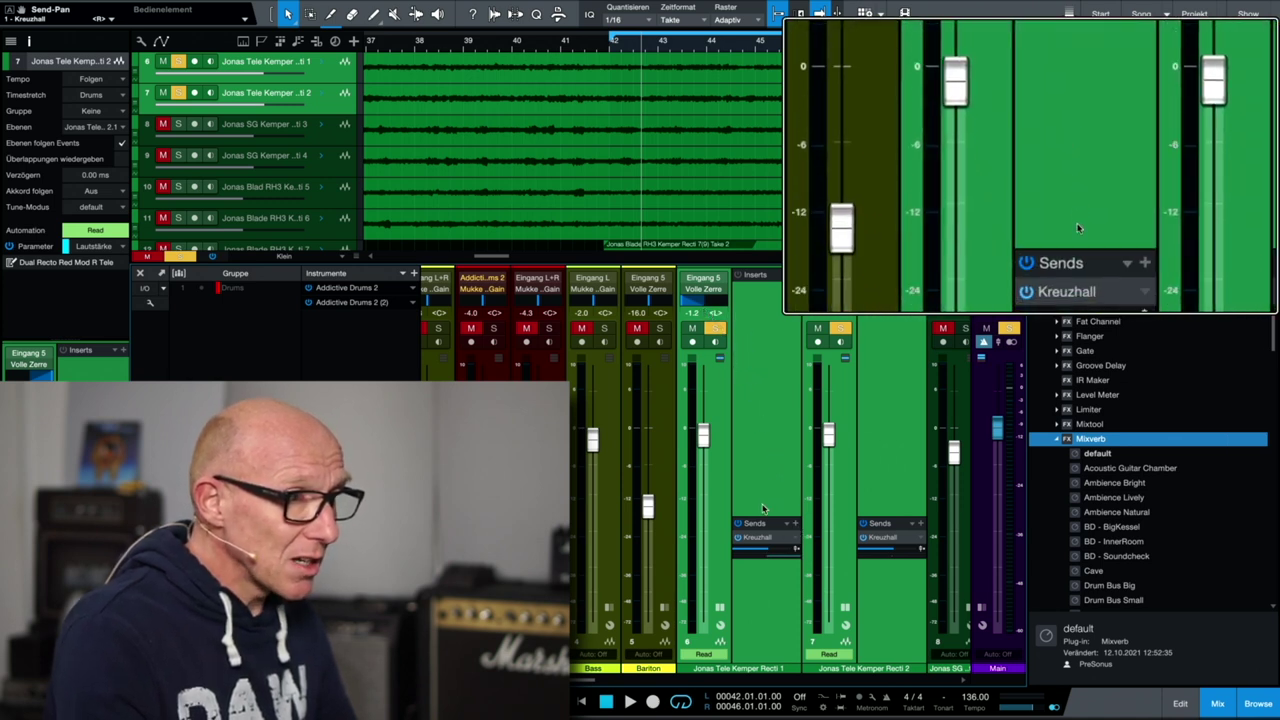
drag(787, 557, 802, 560)
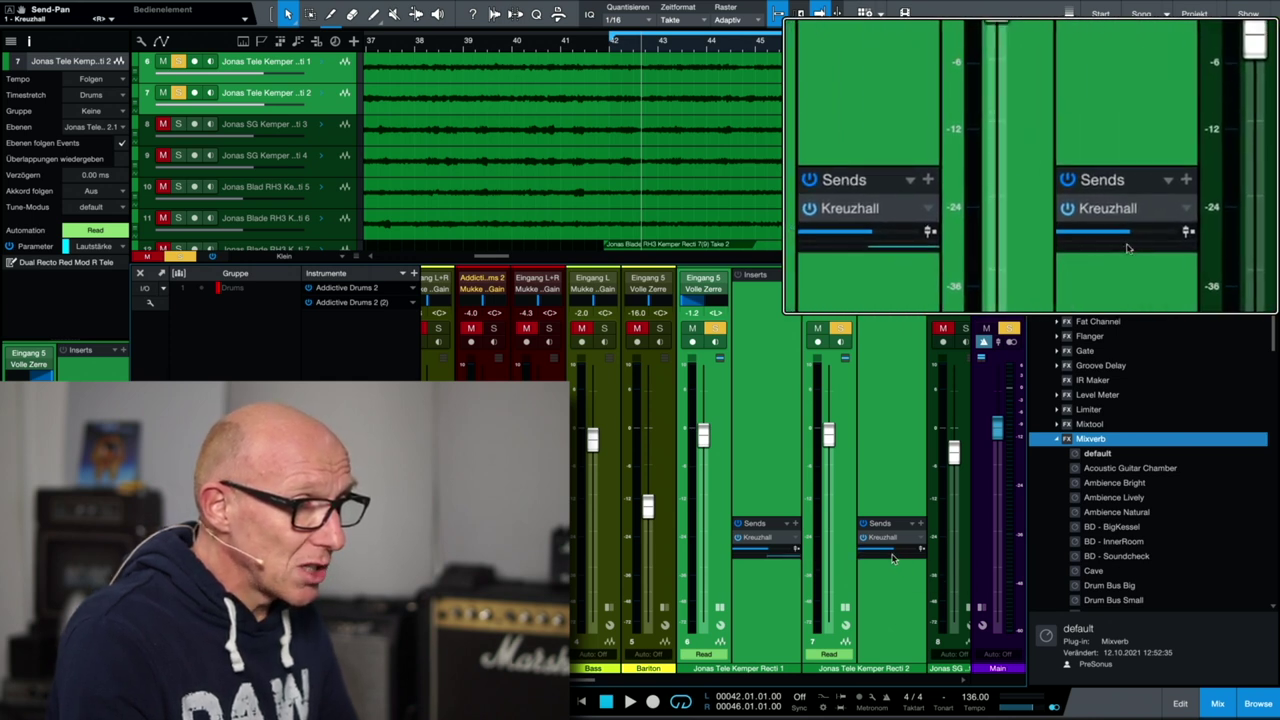
drag(893, 558, 848, 558)
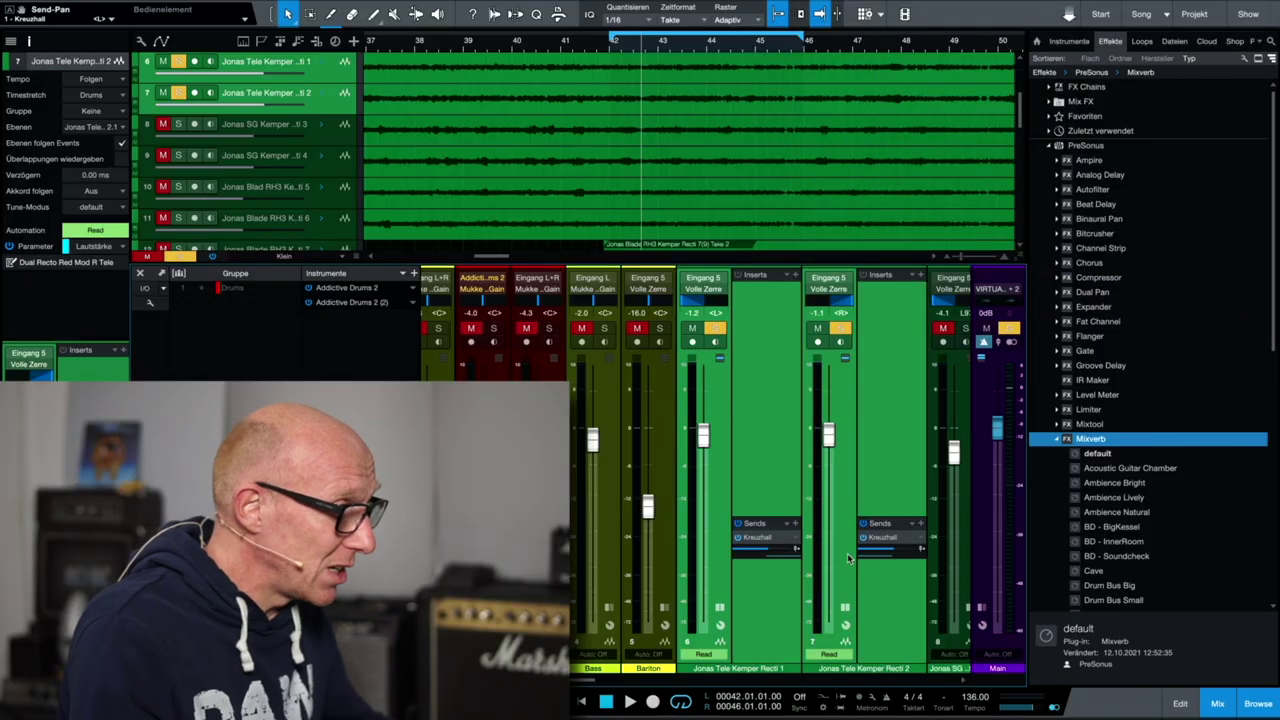
- Play back the soloed Tele Kemper Recti 1 track alone and the soloed Tele Kemper Recti 1 and 2 tracks together
click(721, 492)
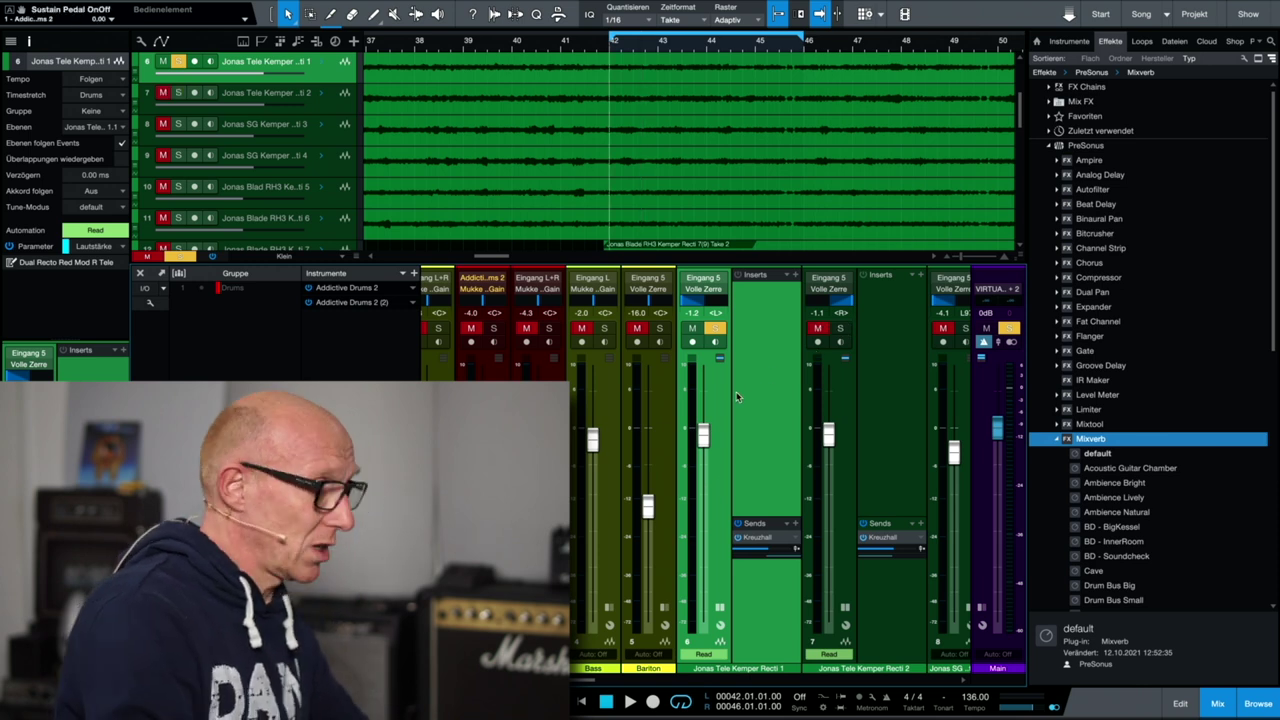
key(space)
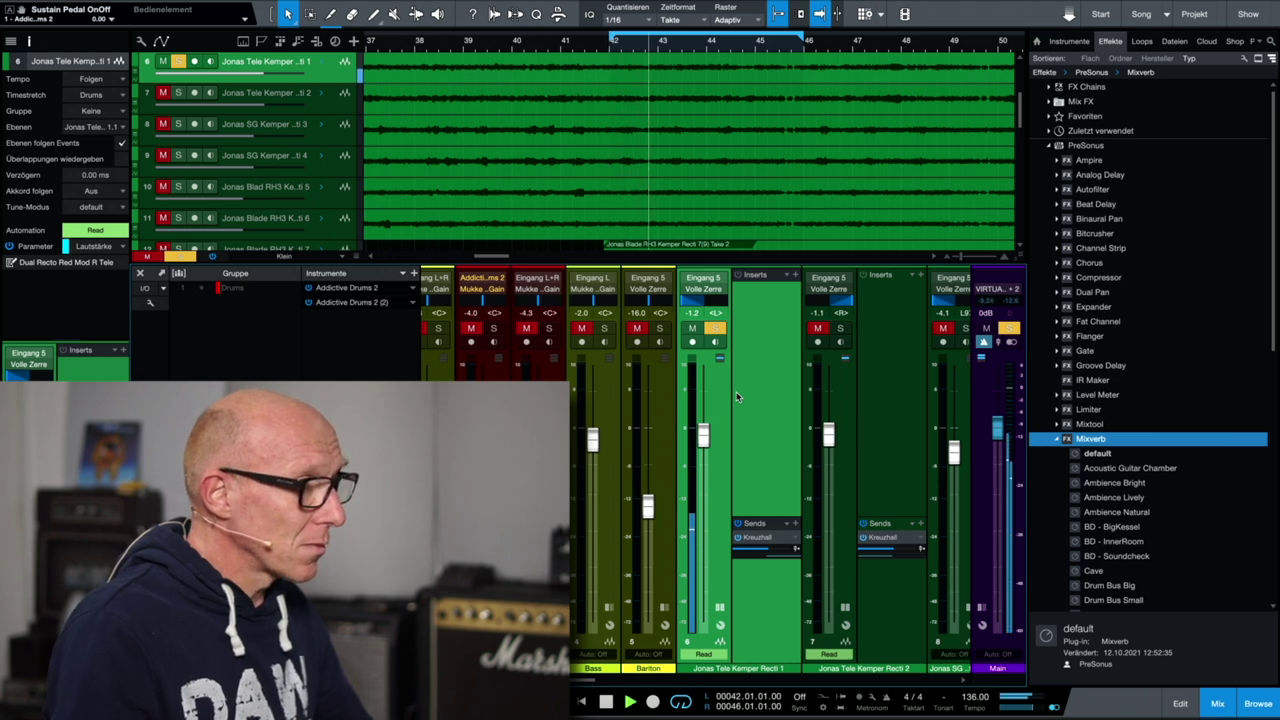
key(space)
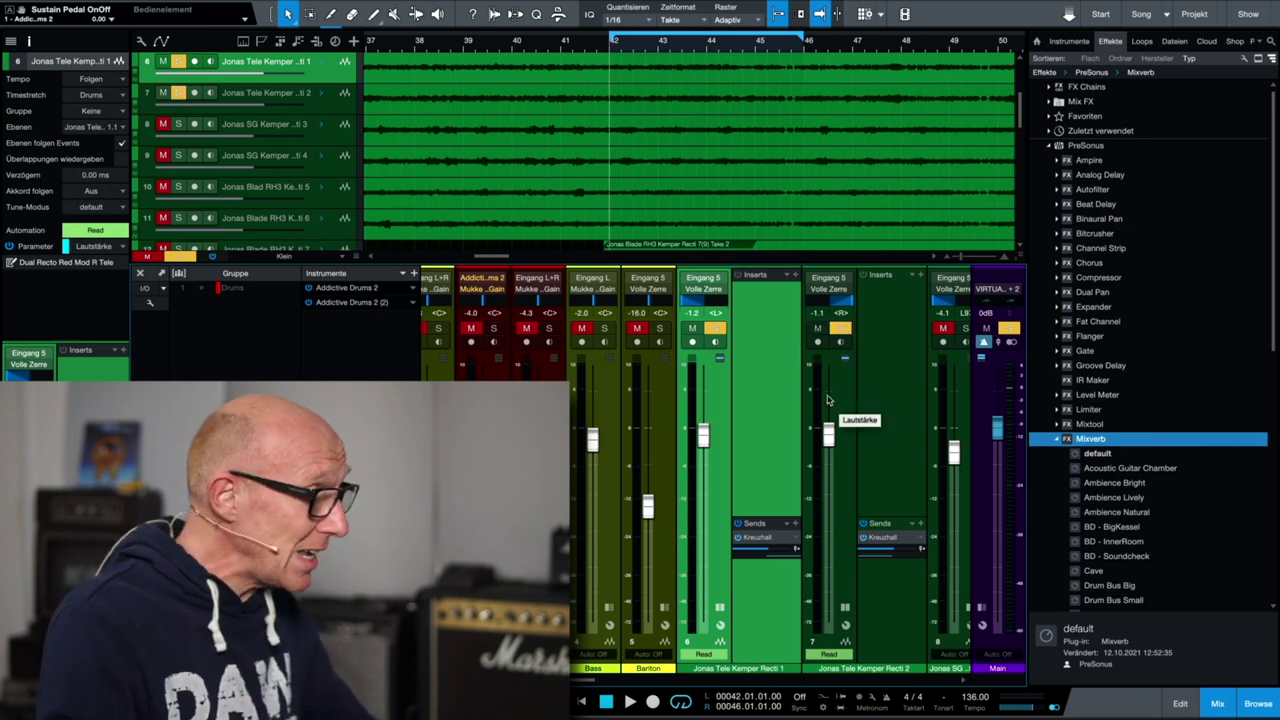
key(space)
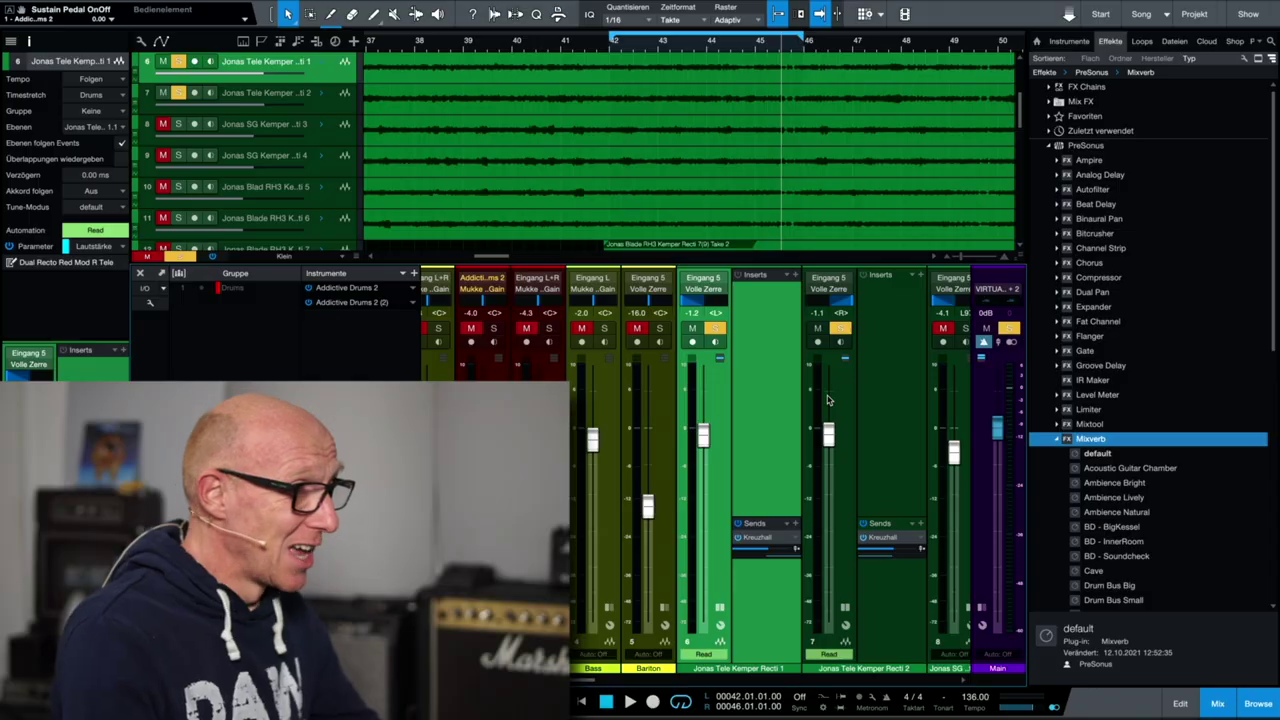
- Add Kreuzhall sends to SG Kemper Recti 3 and 4 and Blade RH3 Kemper Recti 5 and 6, panned opposite to each channel
scroll(686, 476, right, 8)
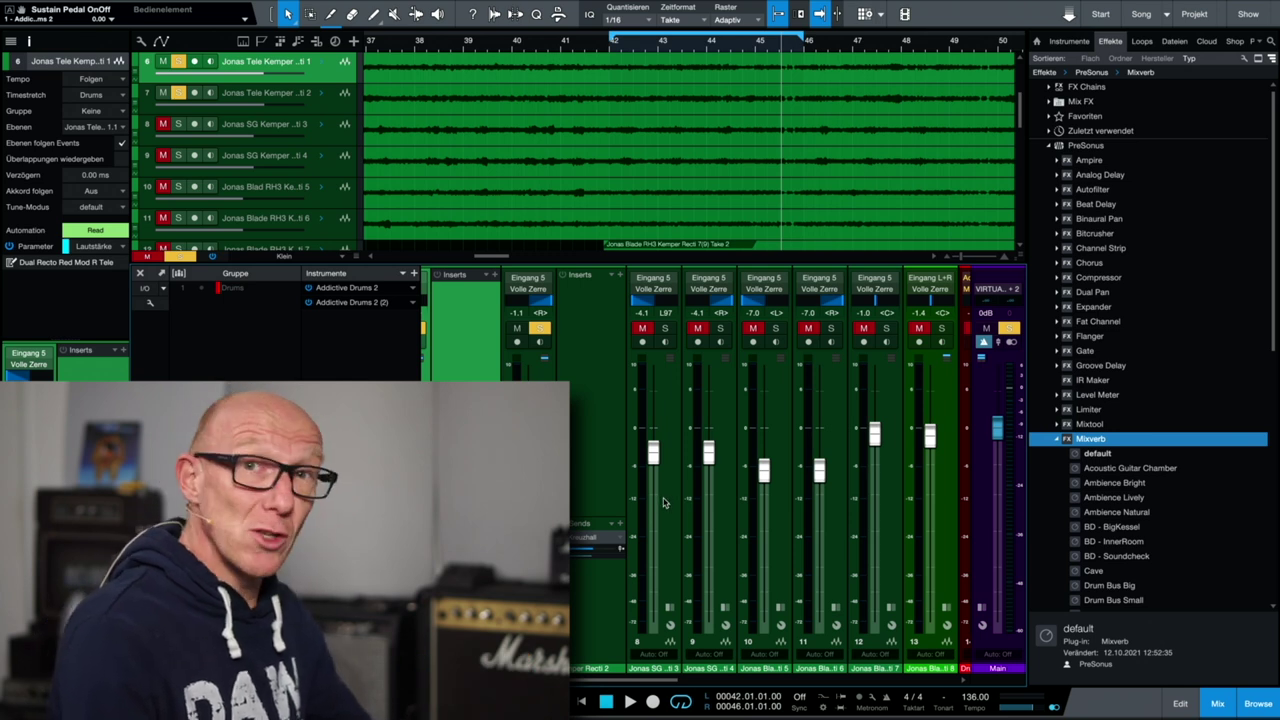
click(663, 502)
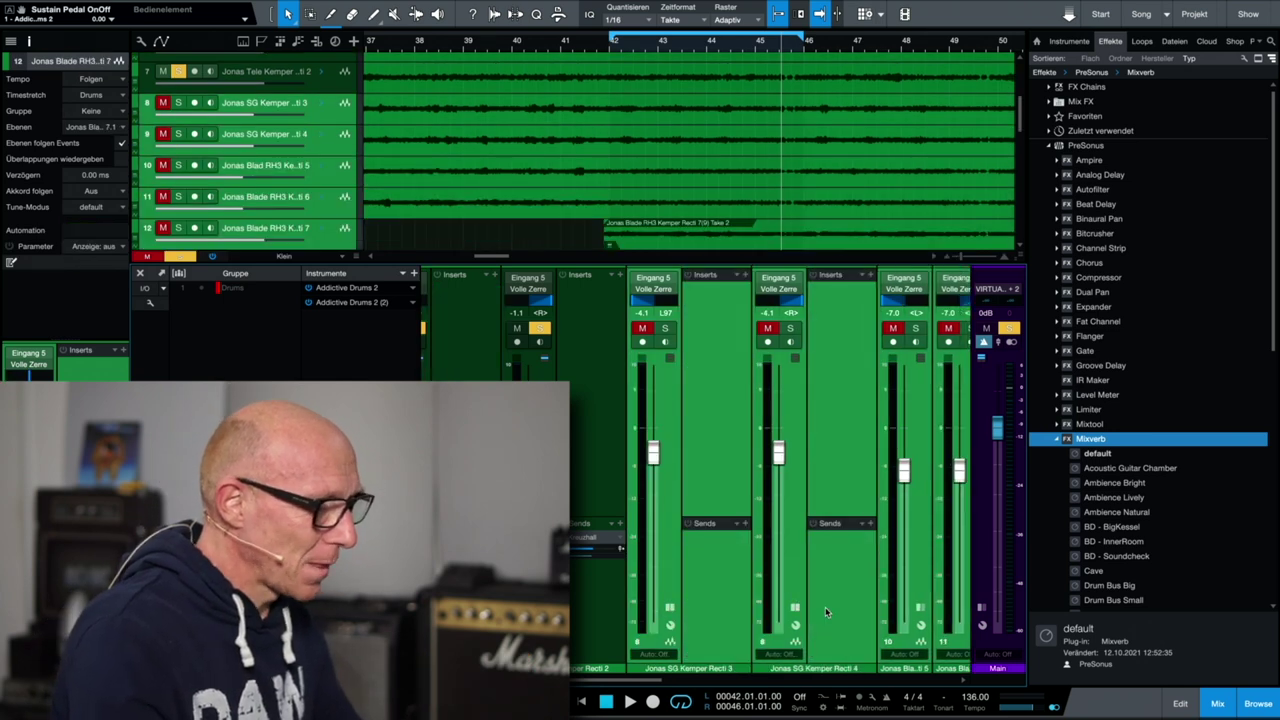
click(829, 560)
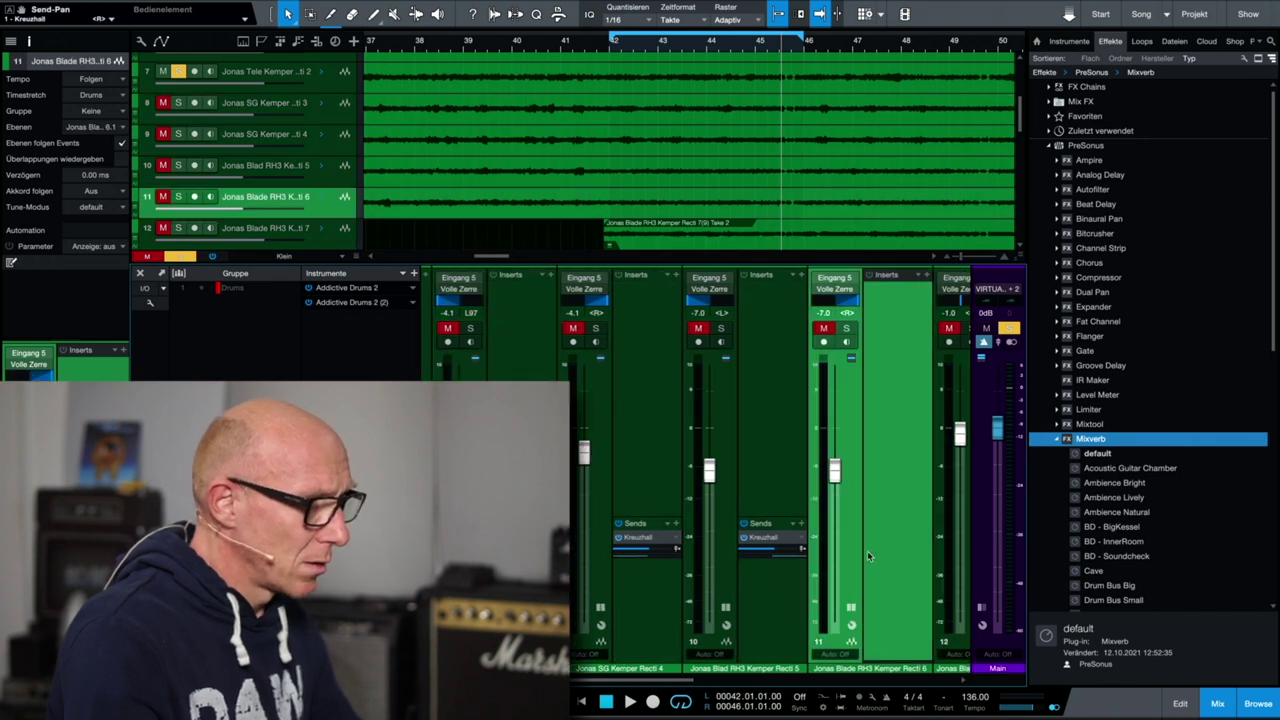
scroll(815, 505, left, 2)
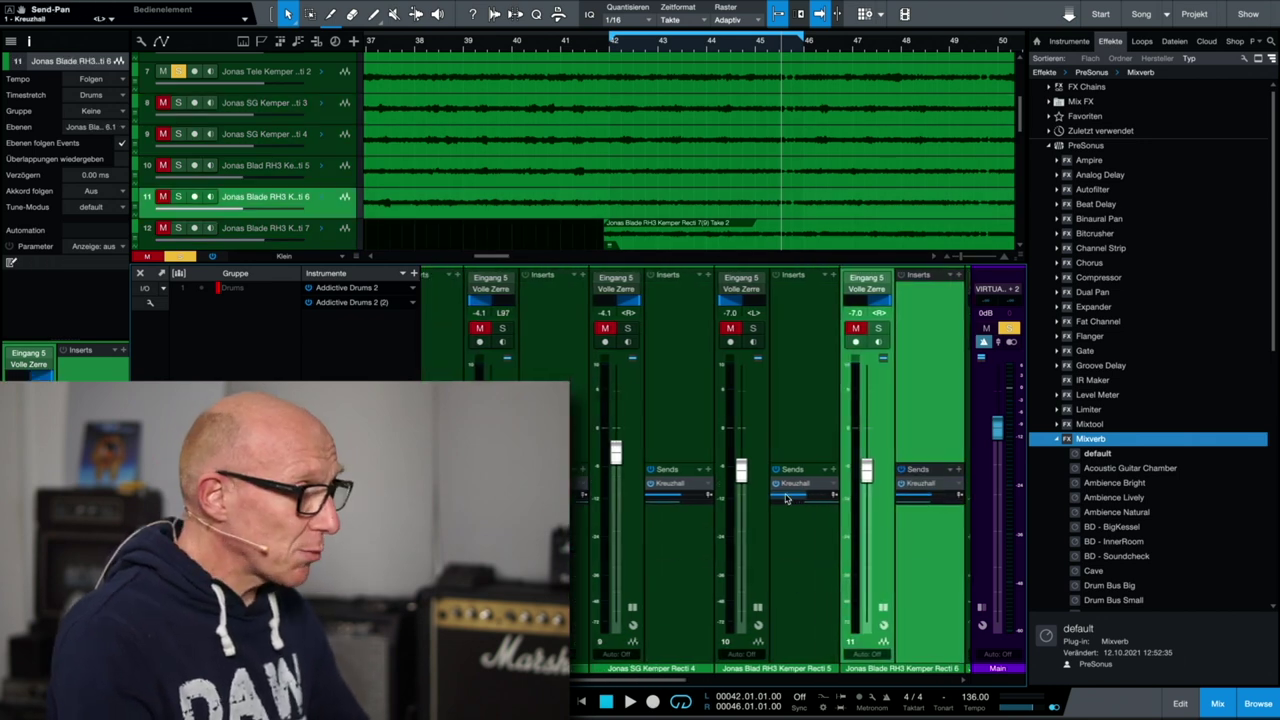
- Solo the SG Kemper Recti 3 and 4 and Blade Kemper Recti 5 and 6 channels too, and play back all six guitars
click(549, 330)
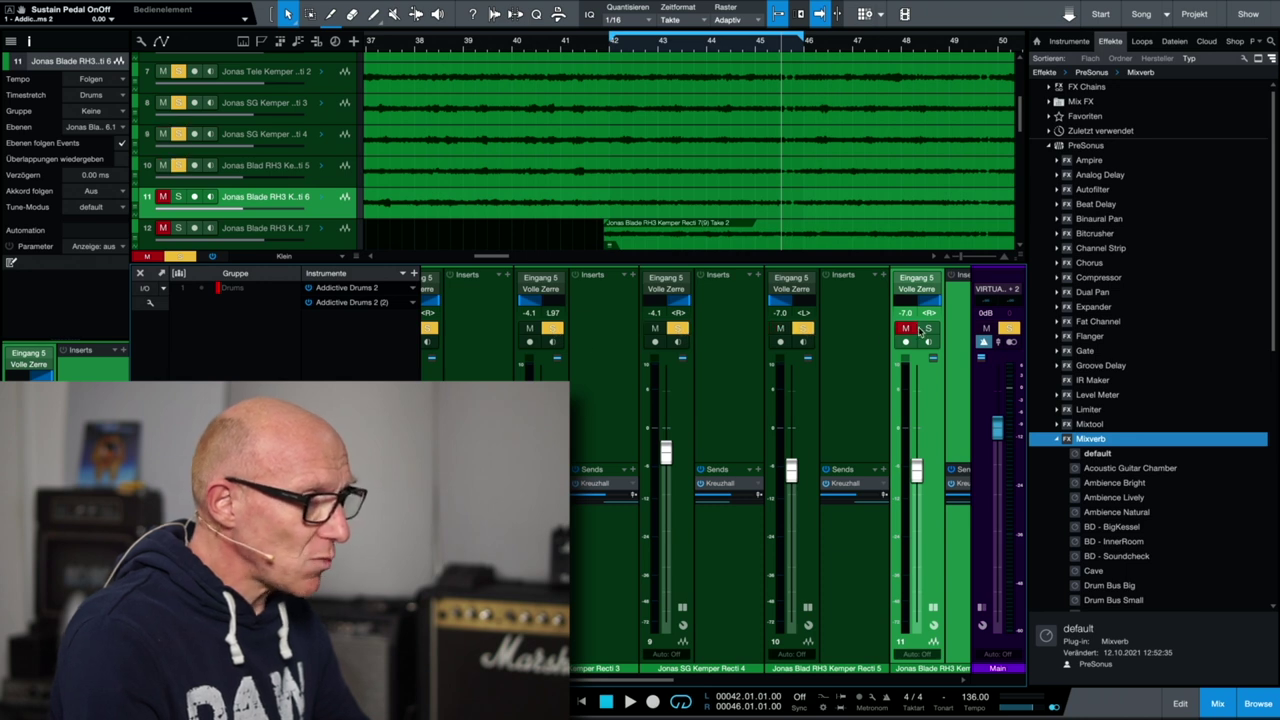
scroll(680, 403, right, 2)
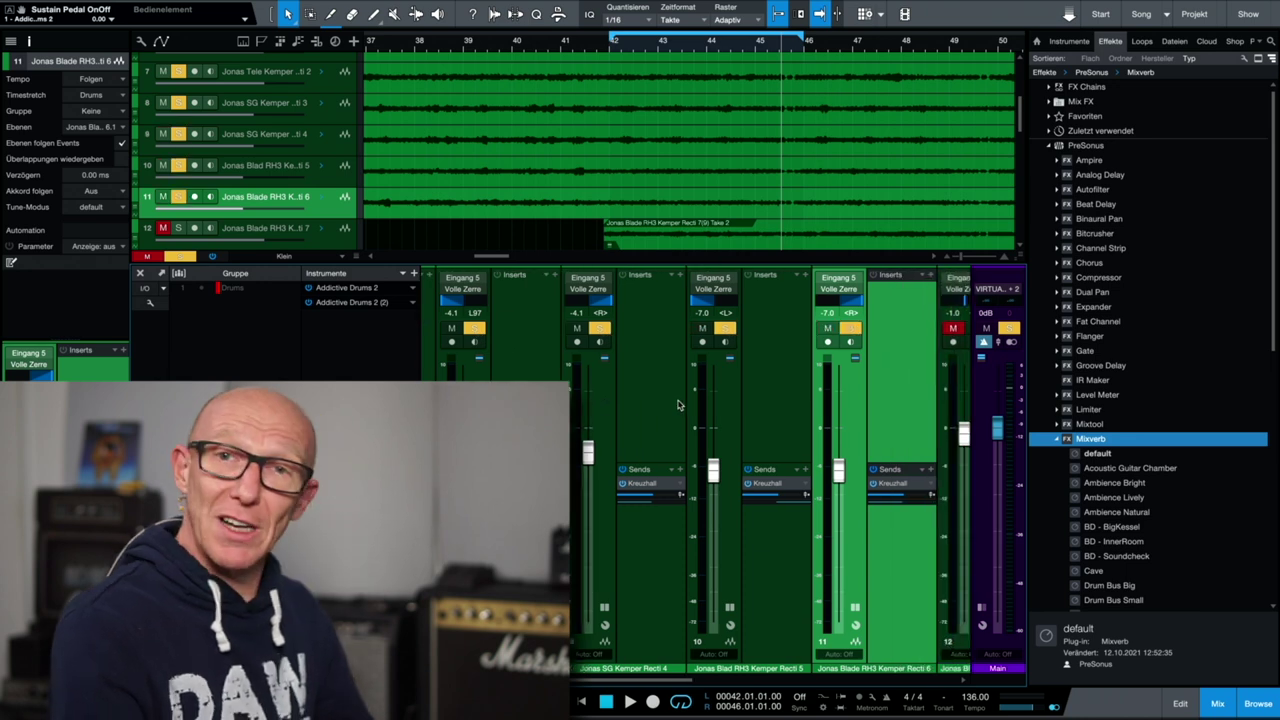
scroll(677, 404, right, 5)
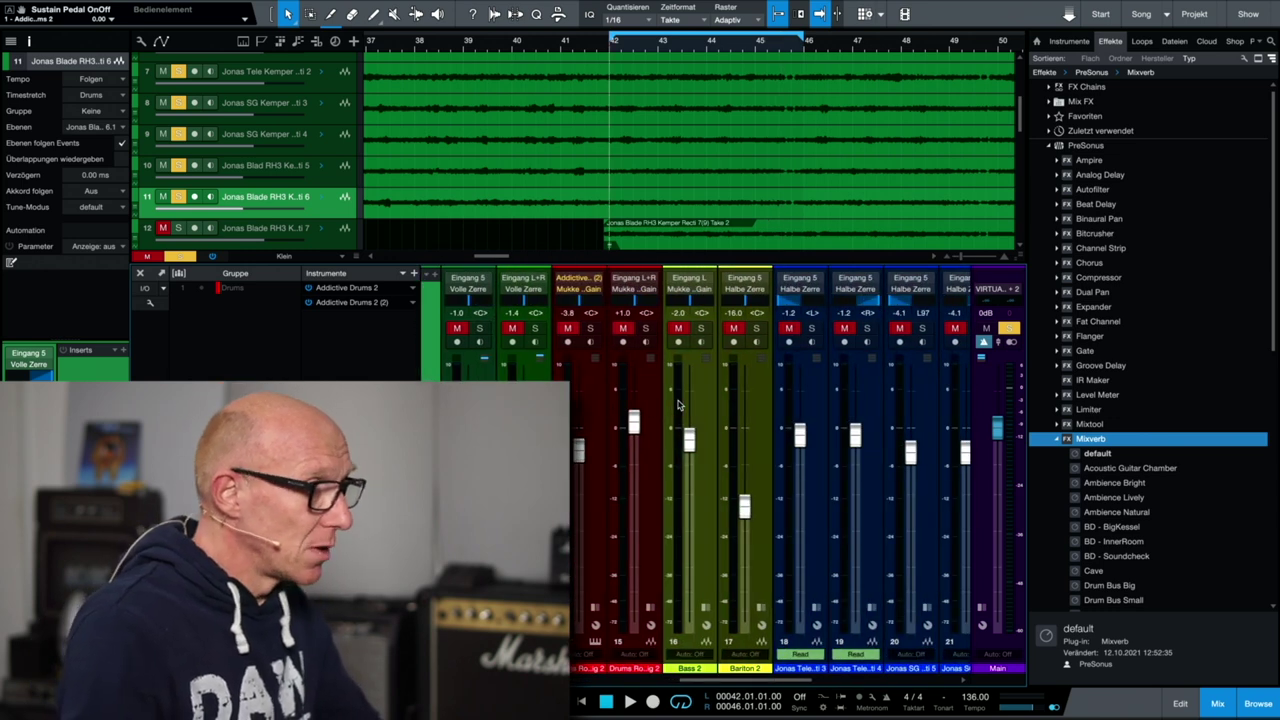
key(space)
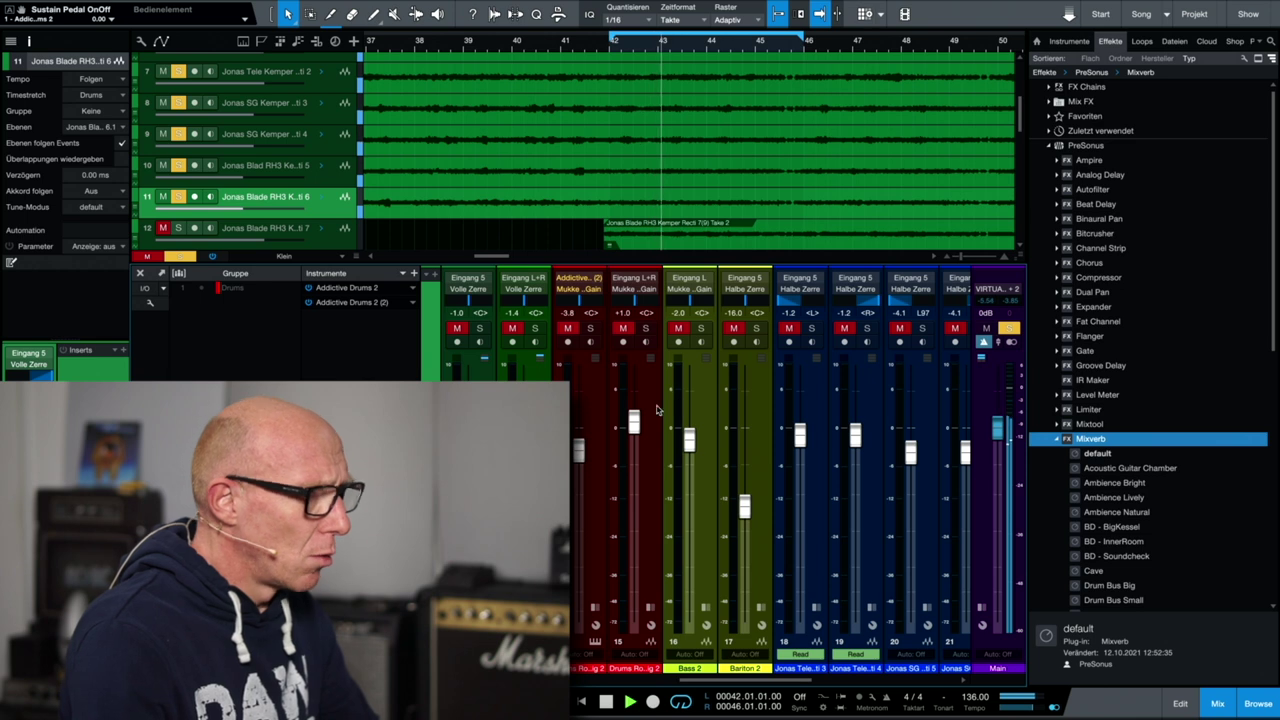
scroll(633, 412, left, 5)
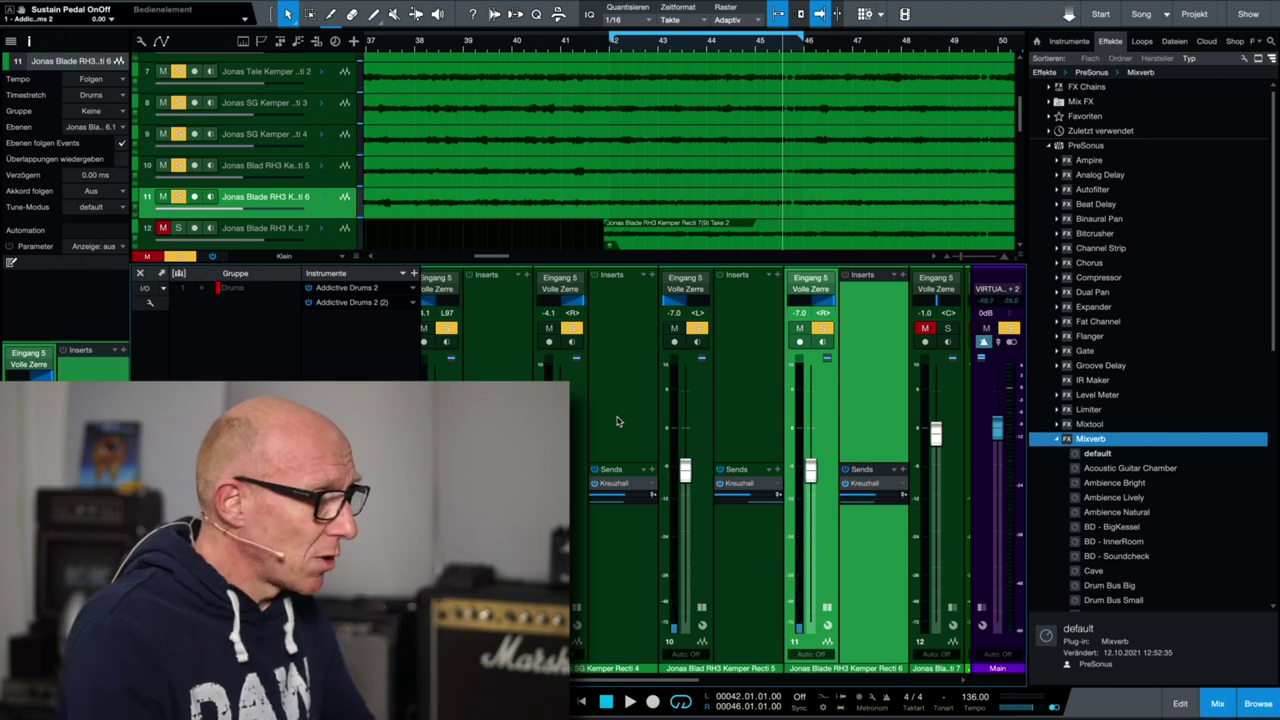
- Clear all channel solos and fade the Kreuzhall bus in from silence to -6.3 dB during playback
scroll(617, 421, right, 8)
scroll(593, 430, right, 2)
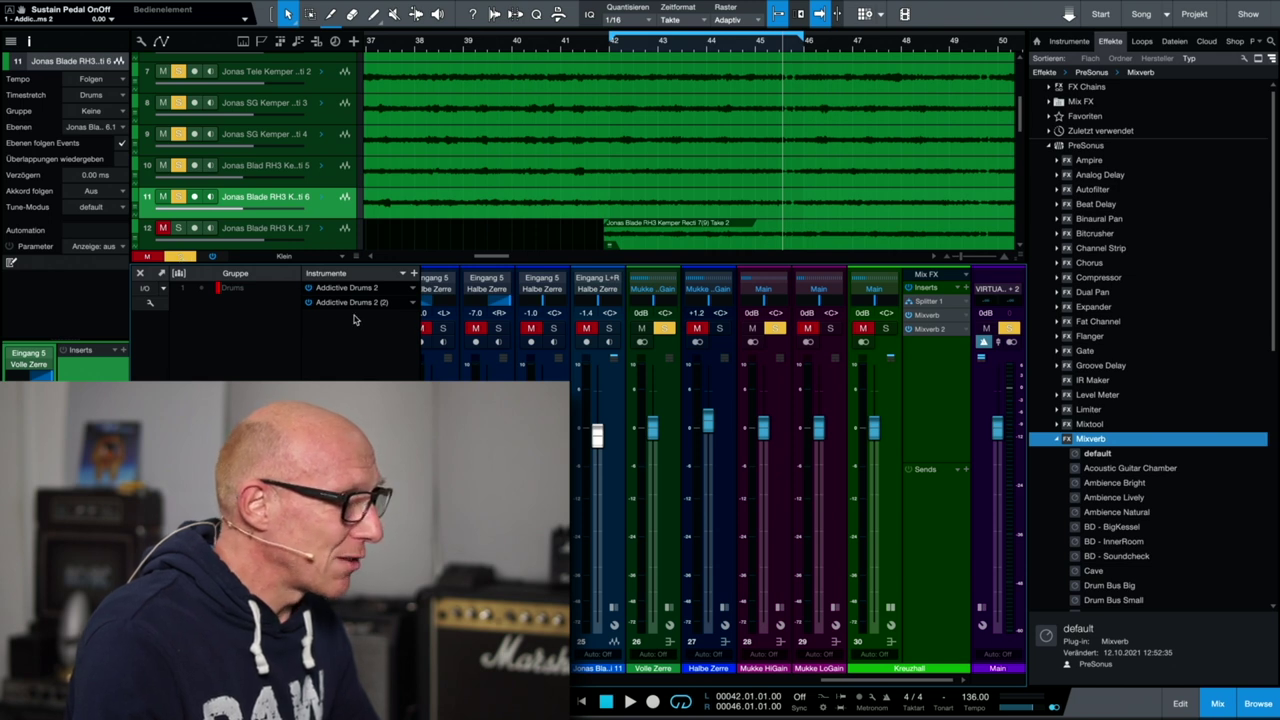
click(185, 257)
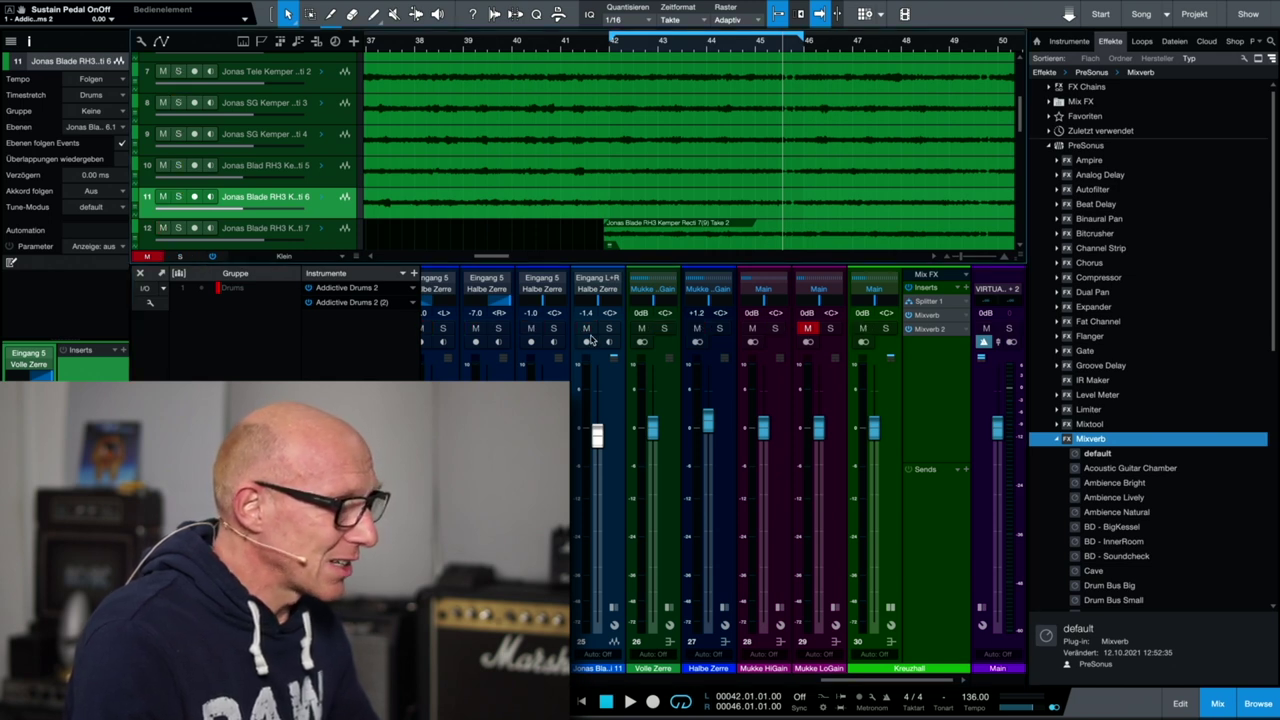
scroll(868, 426, right, 1)
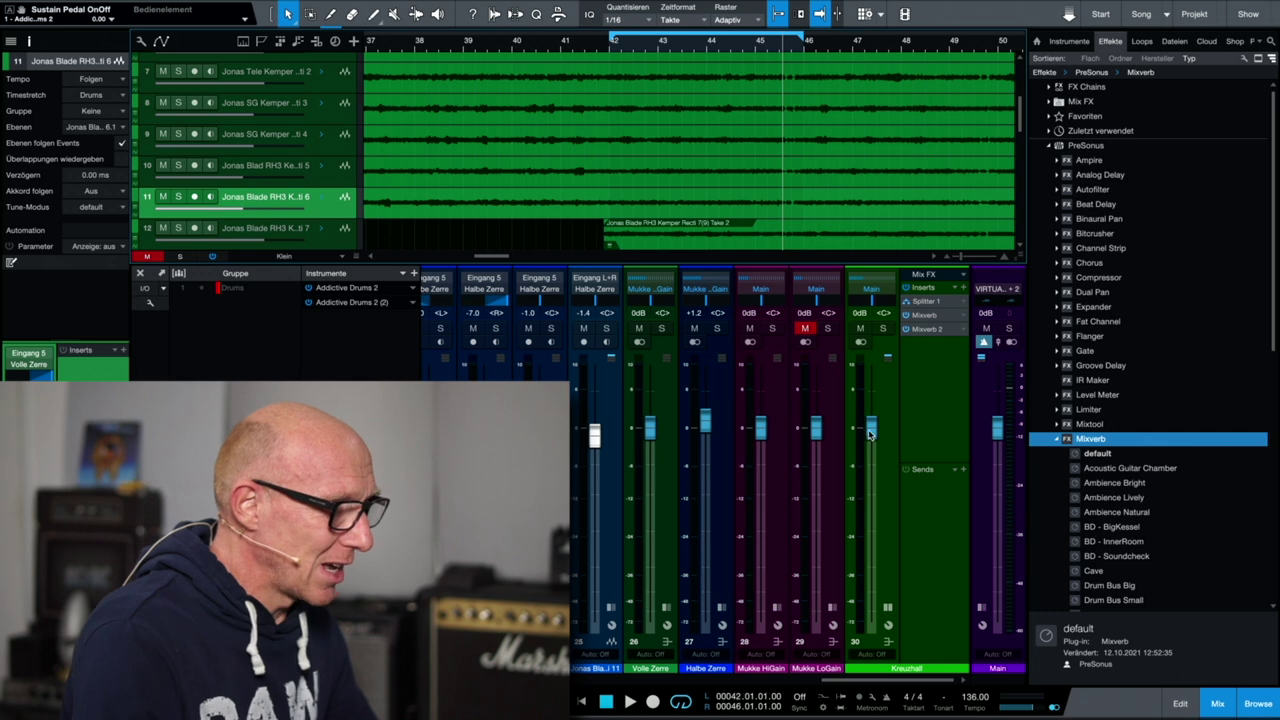
drag(873, 575, 885, 700)
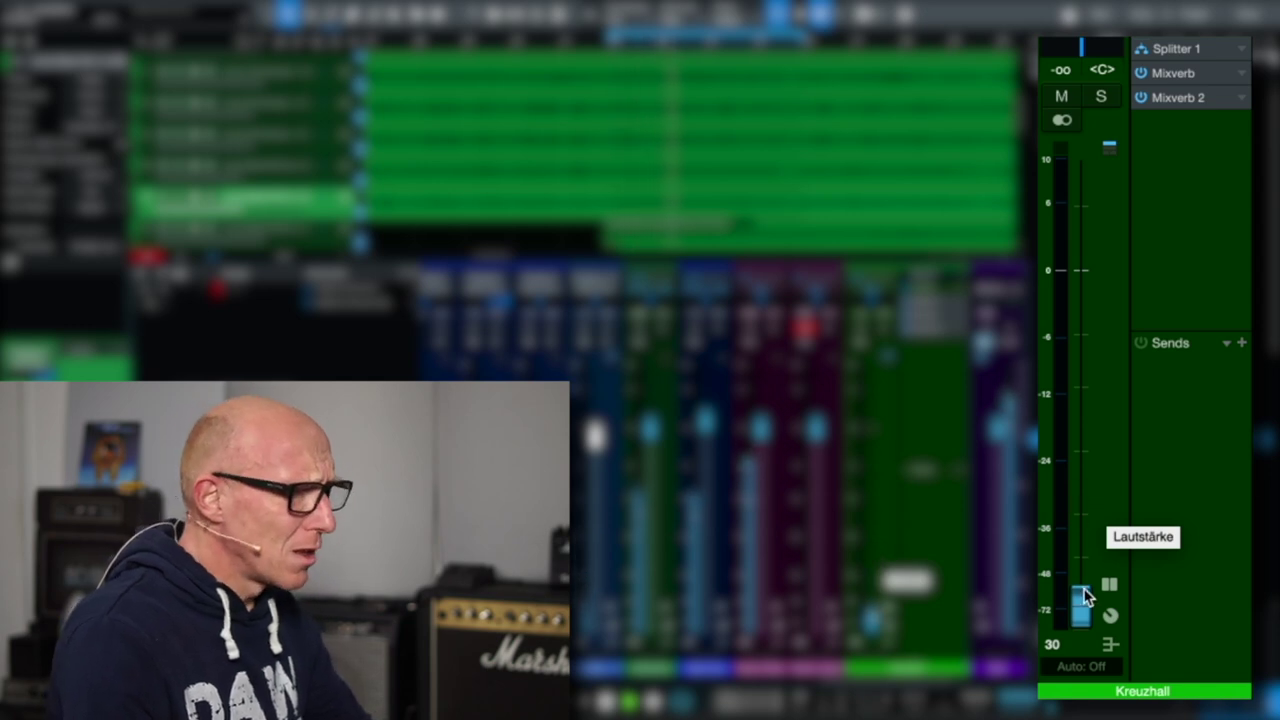
drag(1085, 610, 1097, 341)
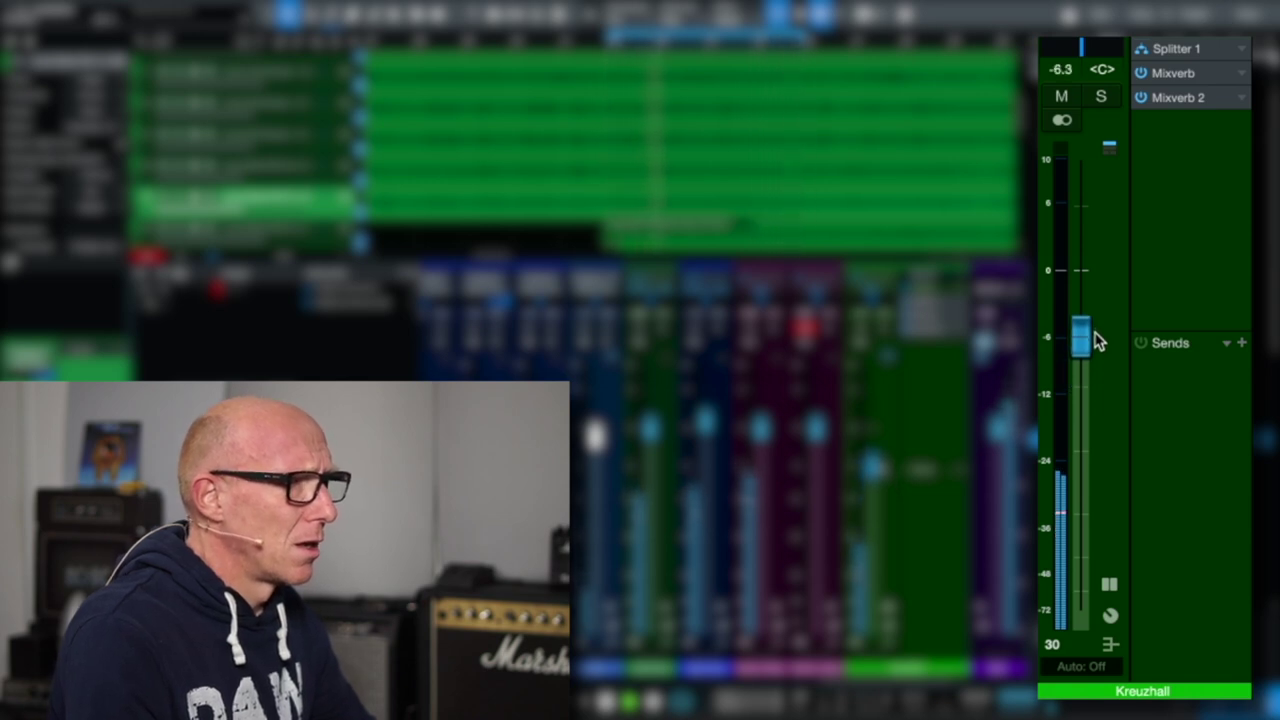
- Compare the playing mix with the Kreuzhall bus muted and unmuted, and solo the bus to hear only the reverb
click(1064, 99)
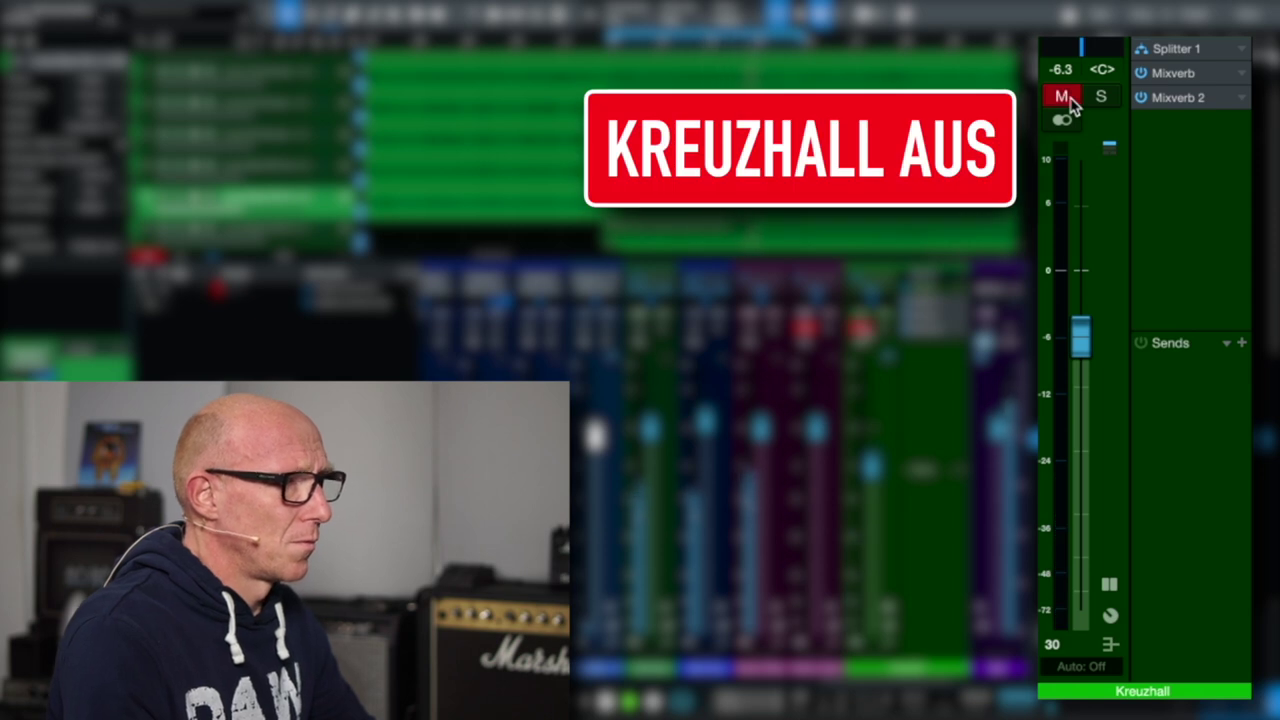
click(1064, 98)
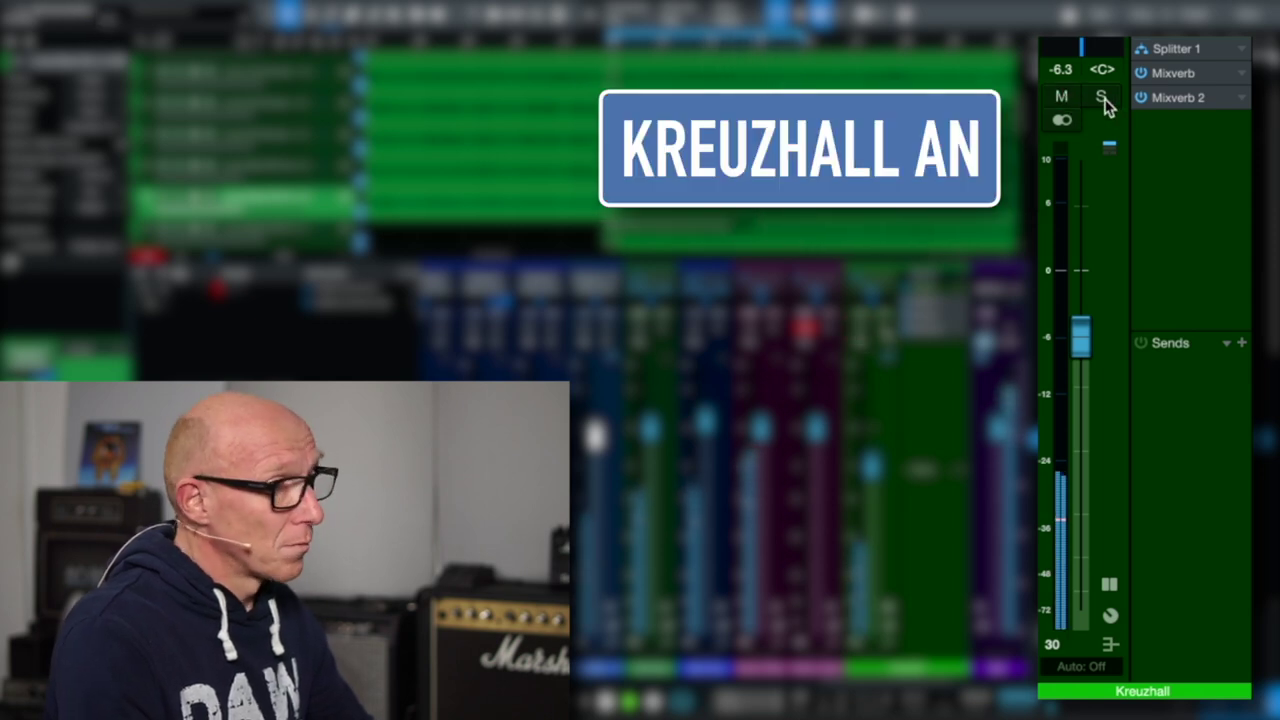
click(1102, 98)
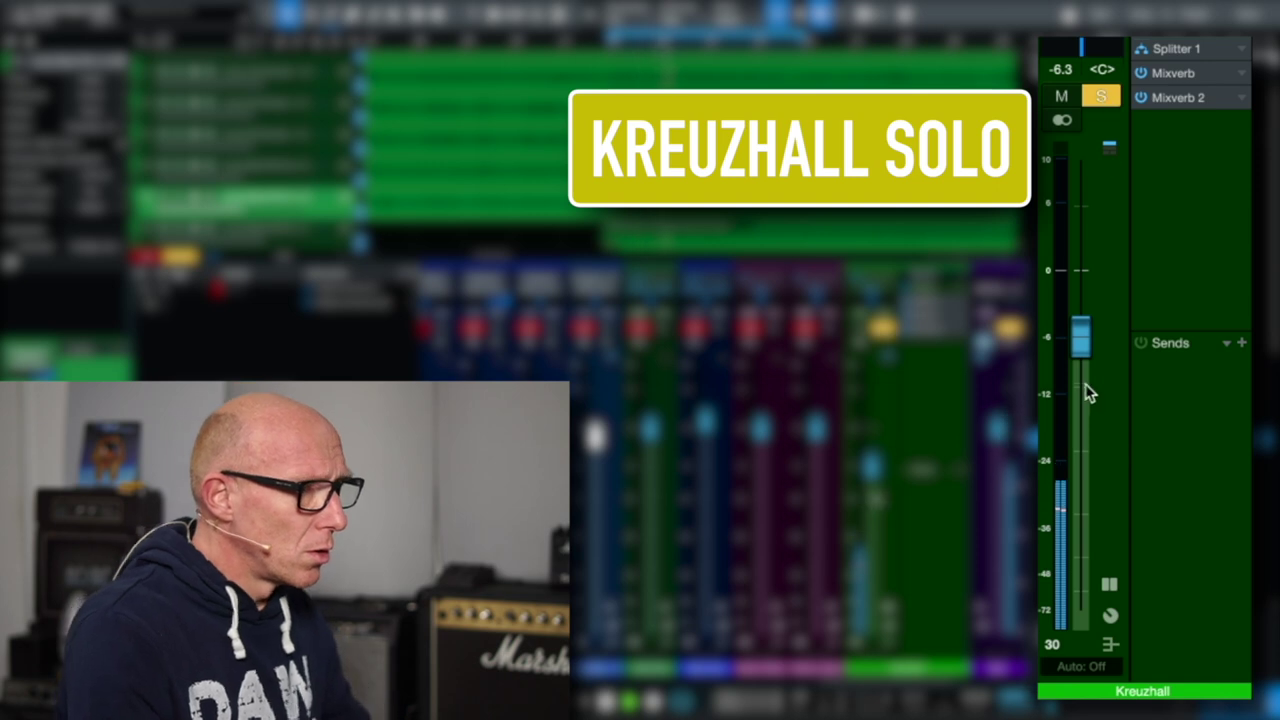
- Raise the soloed Kreuzhall bus to -1.7 dB, unsolo it, and mute it to hear the mix without the reverb
drag(1082, 337, 1083, 300)
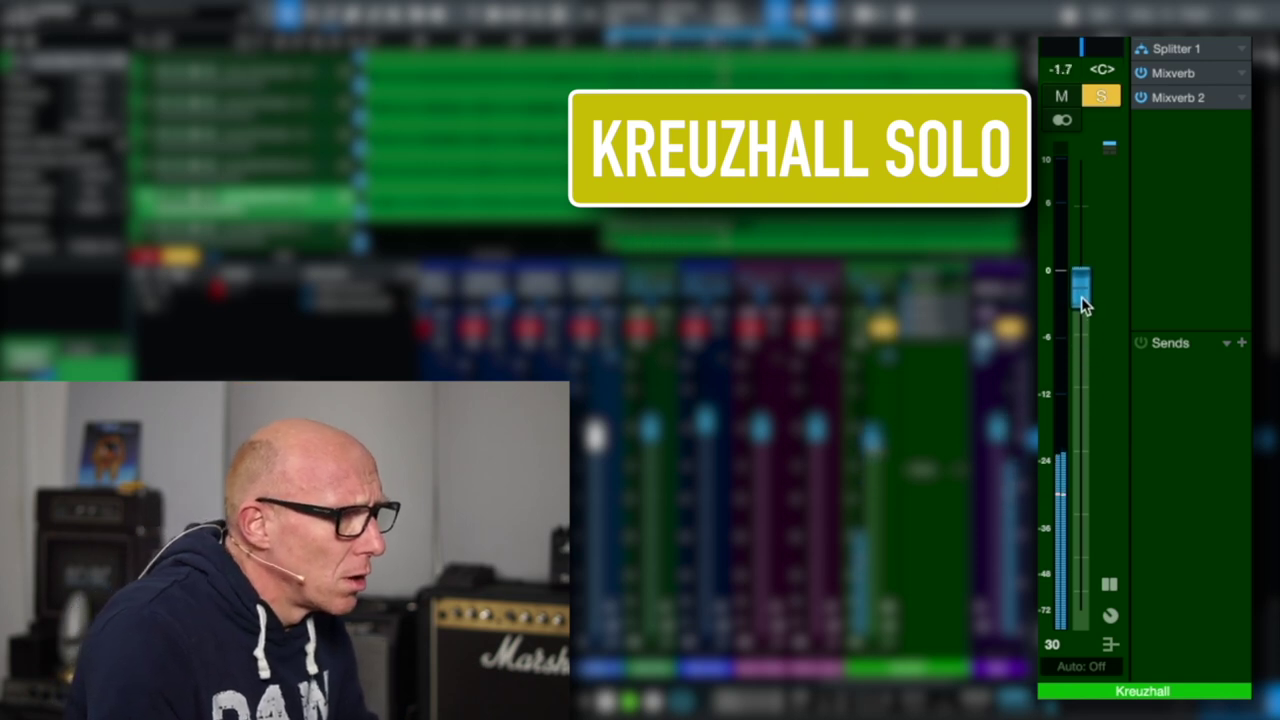
click(1104, 98)
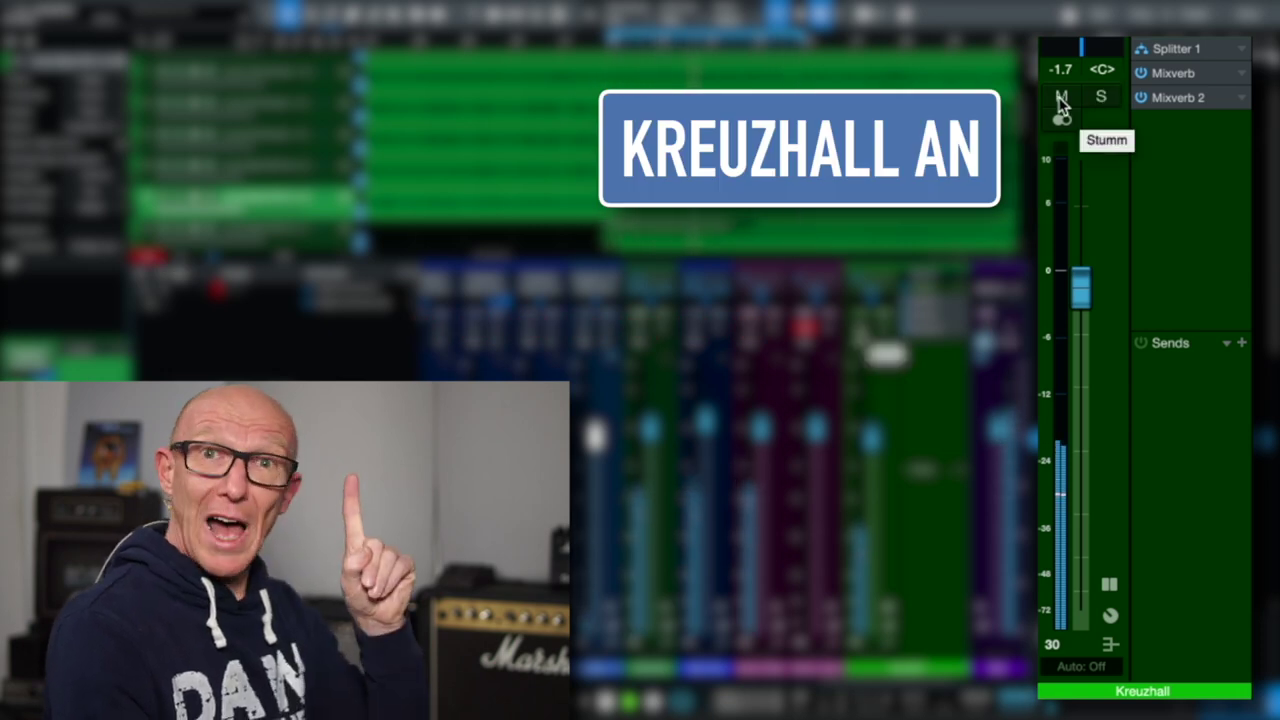
click(1062, 98)
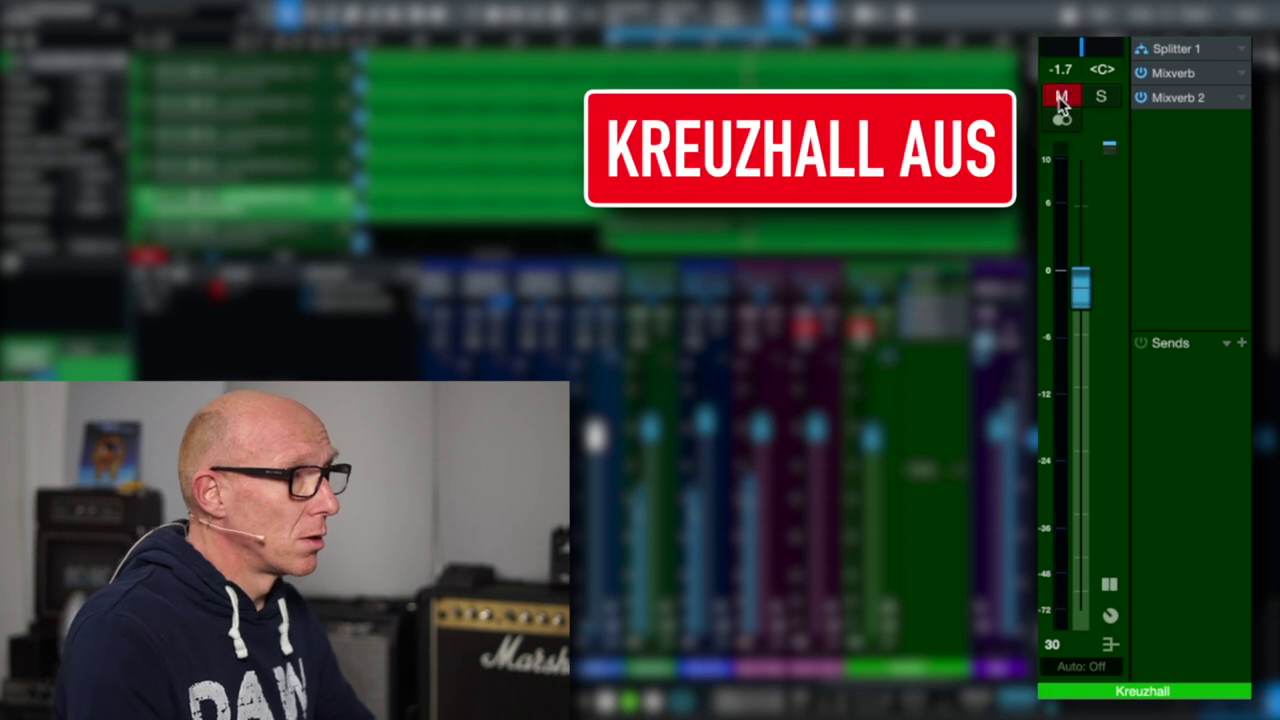